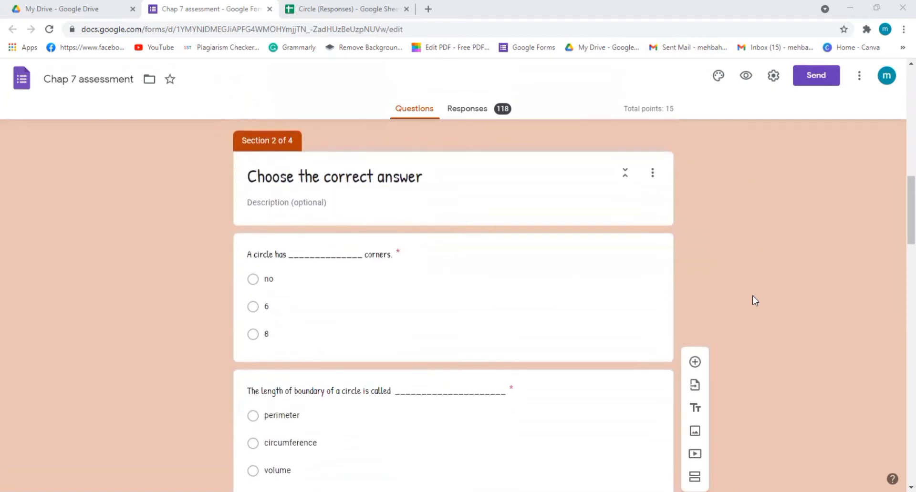
# Look through the form's multiple-choice, True / False and short-answer sections, down to the final question and back up.
pyautogui.scroll(-9, 752, 296)
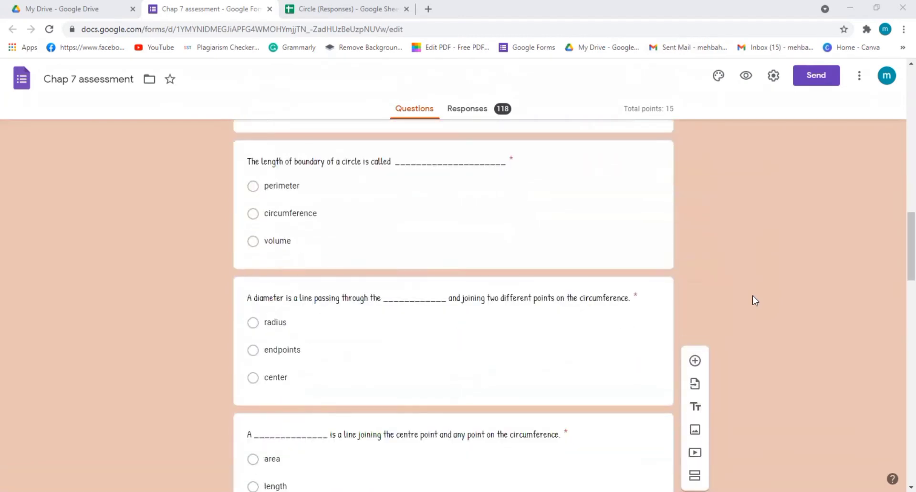
pyautogui.scroll(-6, 753, 296)
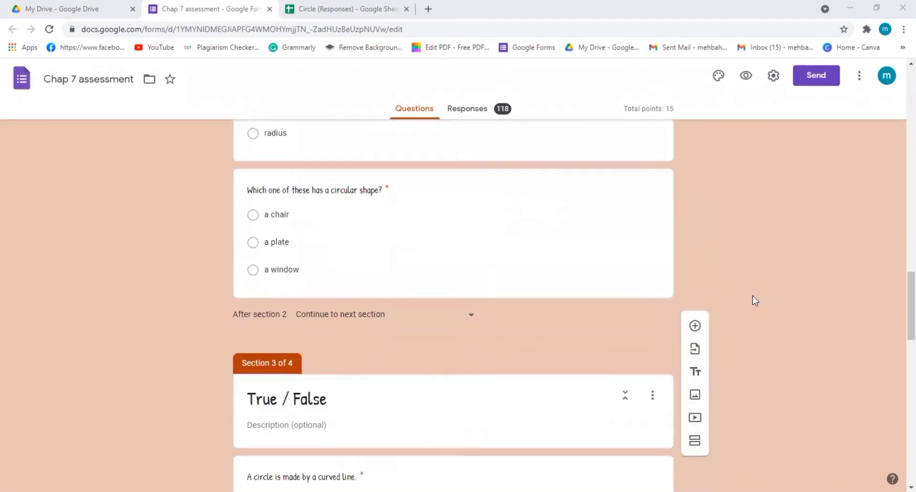
pyautogui.scroll(-11, 752, 296)
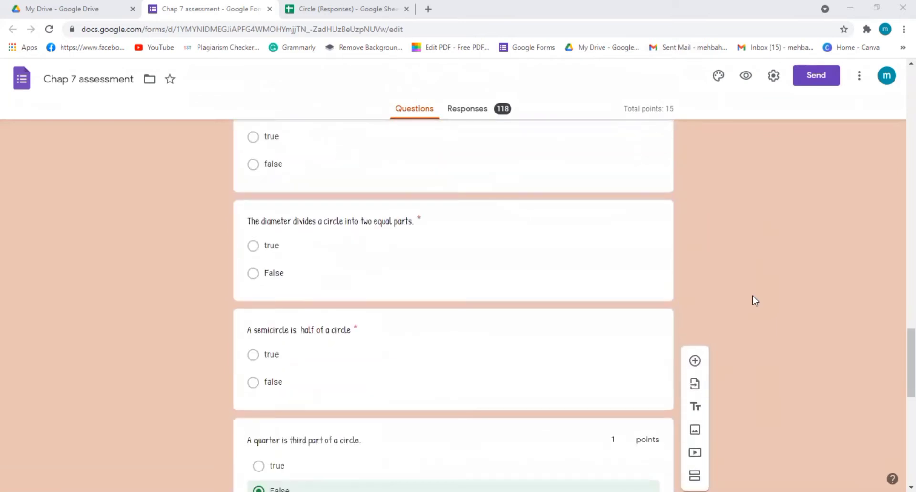
pyautogui.scroll(-3, 752, 296)
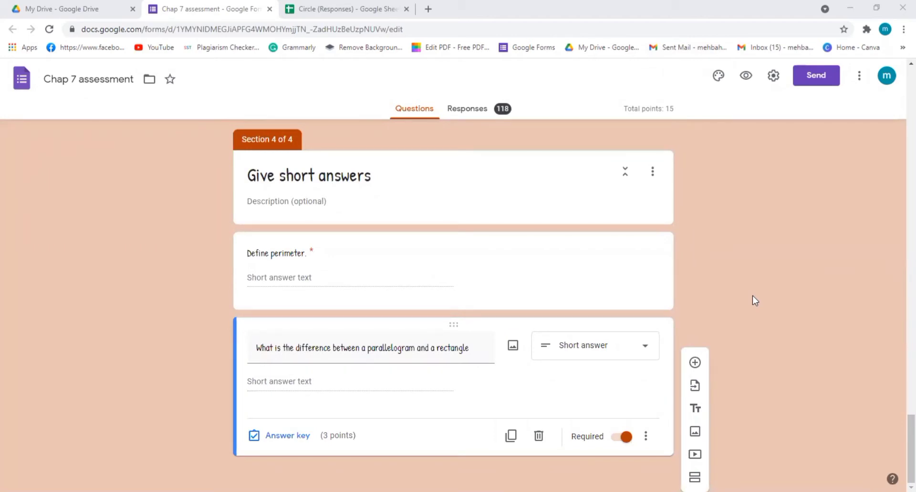
pyautogui.scroll(20, 752, 296)
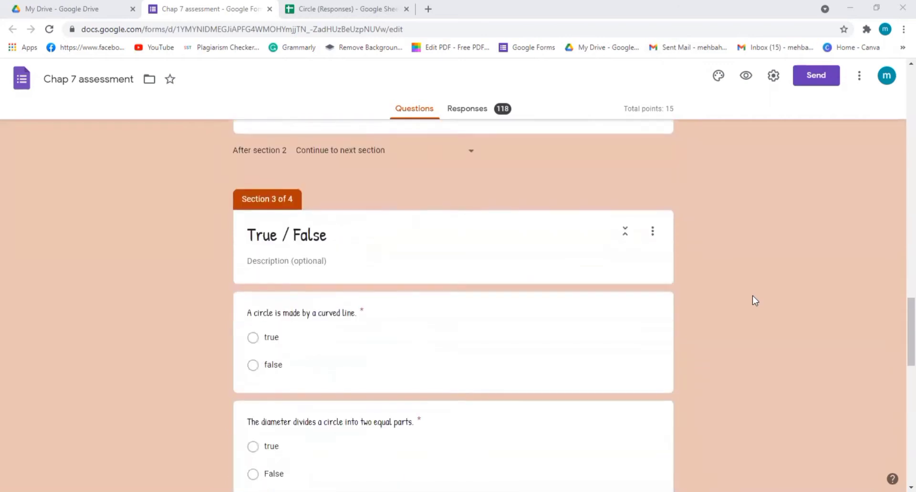
pyautogui.scroll(20, 752, 296)
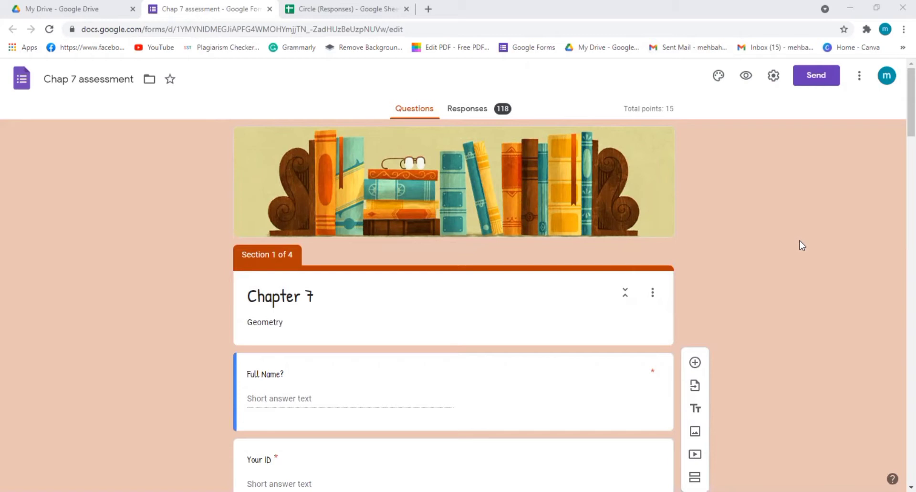
# Examine the Chapter 7 opening section with its Full Name, Your ID and Section questions.
pyautogui.scroll(-5, 799, 241)
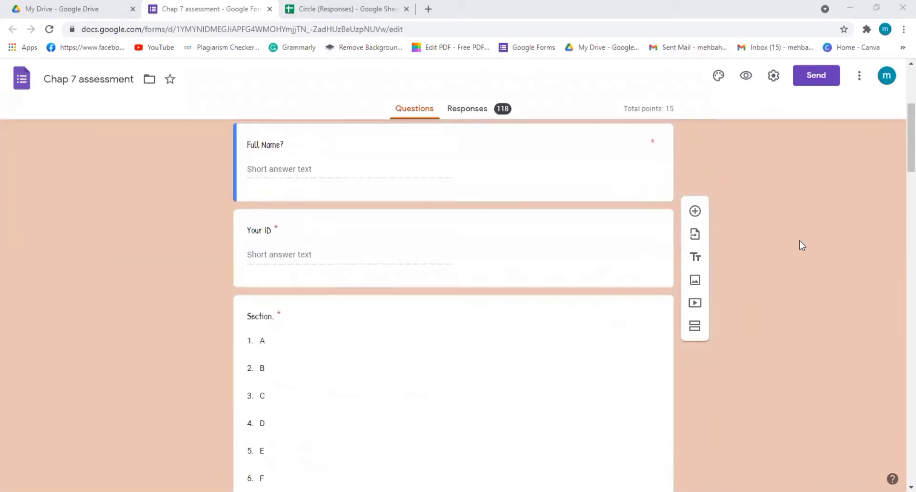
pyautogui.scroll(-2, 800, 241)
pyautogui.scroll(3, 799, 241)
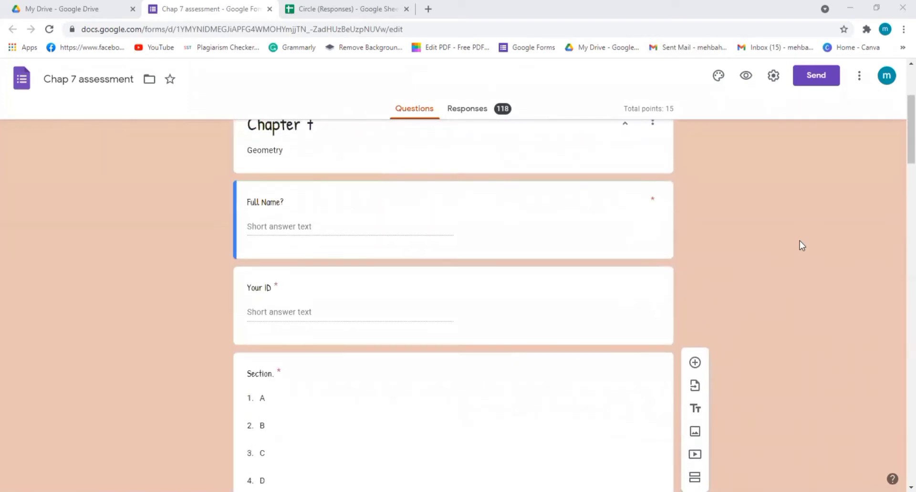
pyautogui.scroll(2, 800, 242)
pyautogui.scroll(-1, 799, 242)
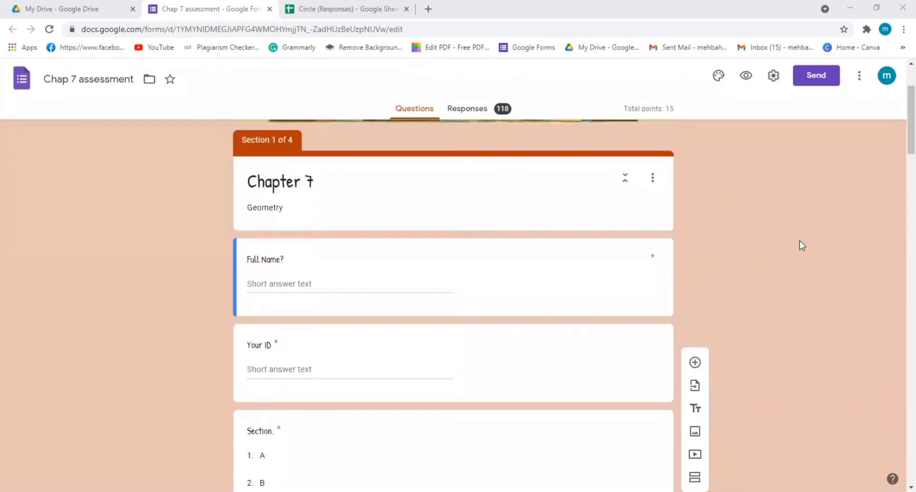
pyautogui.scroll(-6, 799, 241)
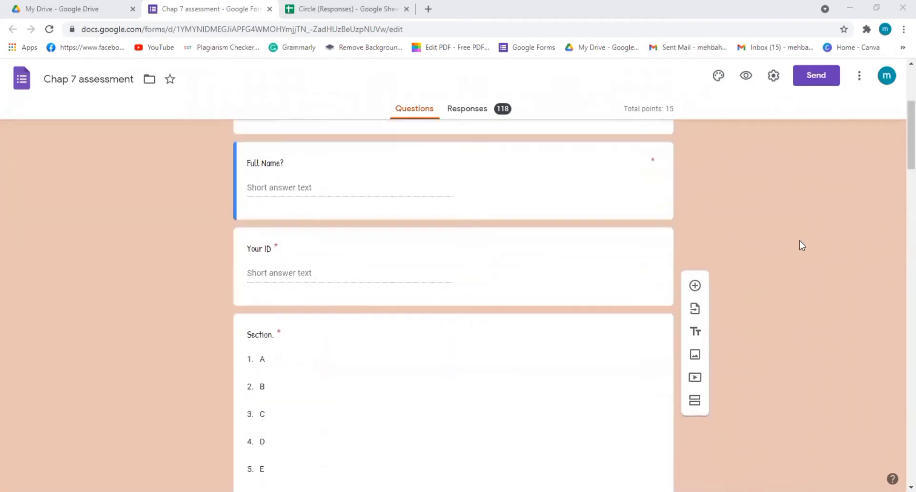
pyautogui.scroll(-6, 800, 242)
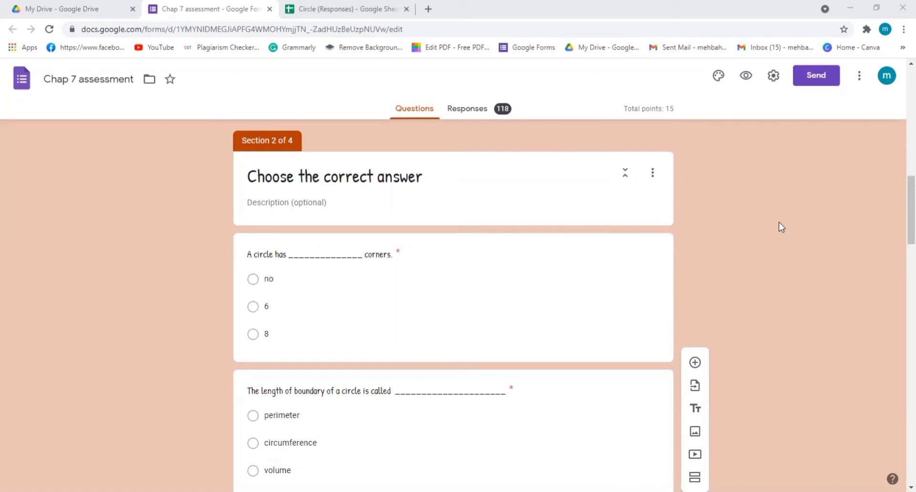
# Read the quiz questions from "Choose the correct answer" through to the end of "Give short answers".
pyautogui.scroll(-2, 780, 227)
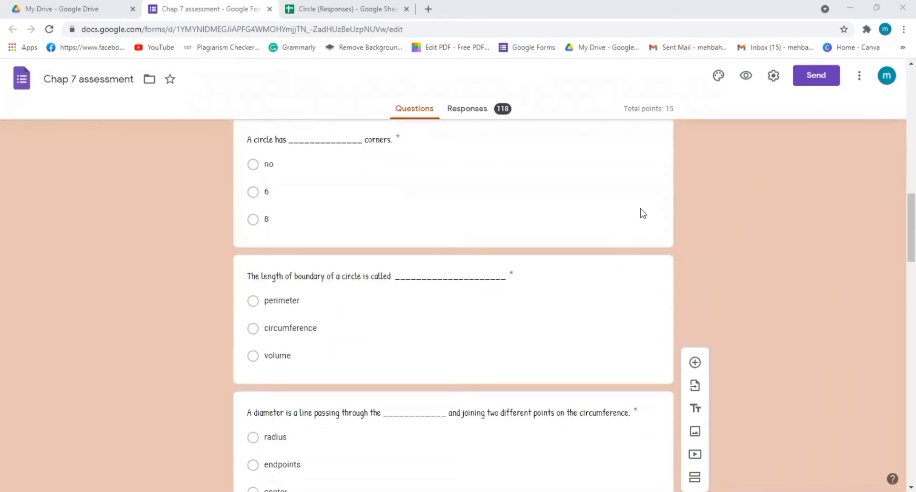
pyautogui.scroll(-6, 762, 204)
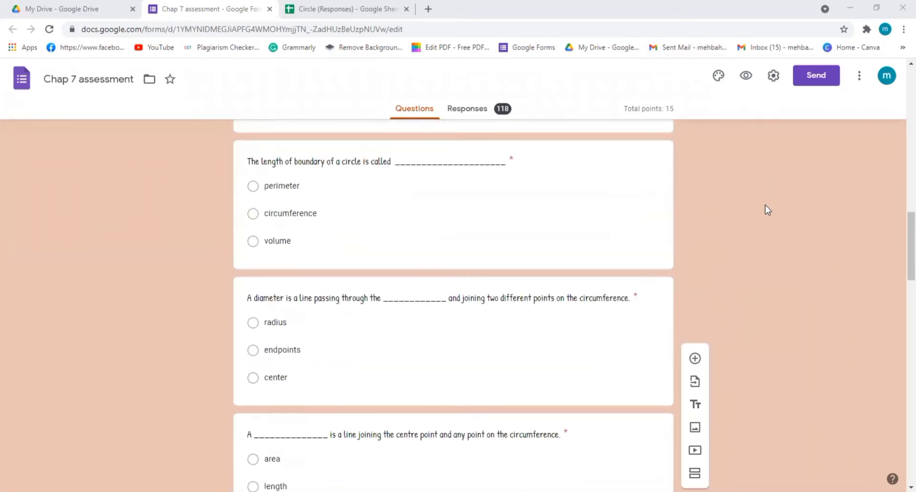
pyautogui.scroll(-5, 765, 206)
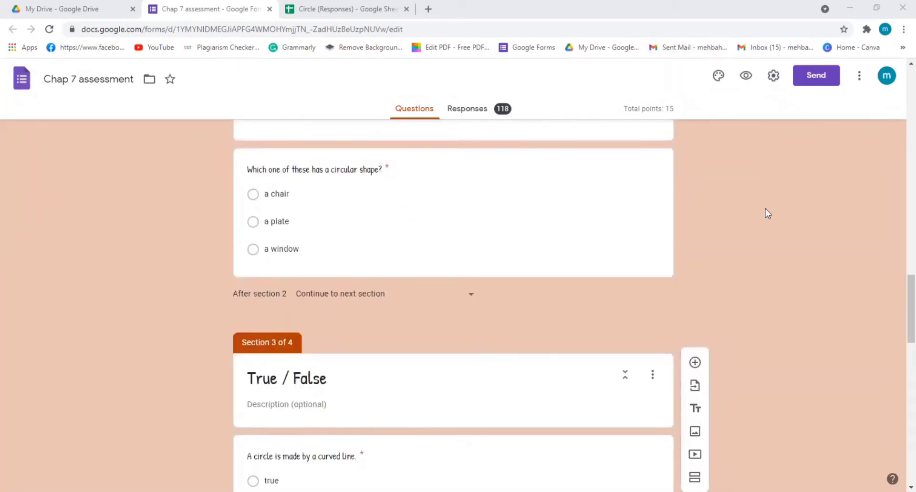
pyautogui.scroll(-6, 768, 213)
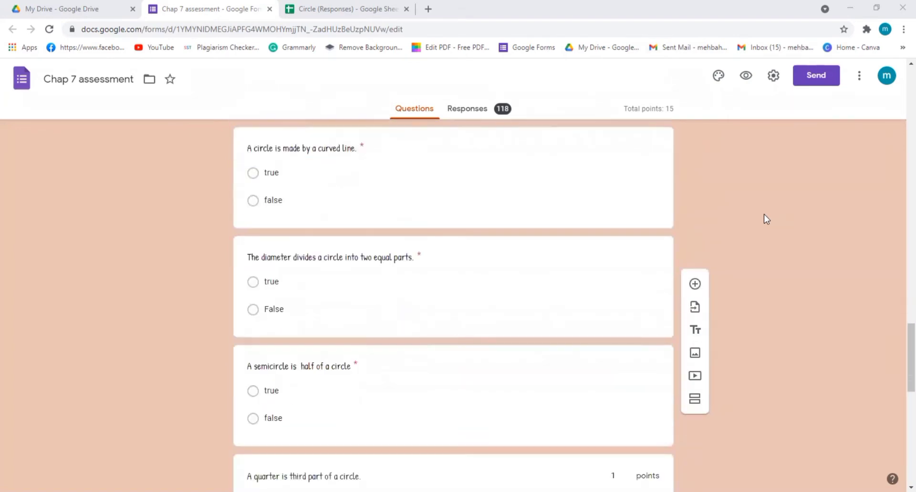
pyautogui.scroll(-8, 767, 219)
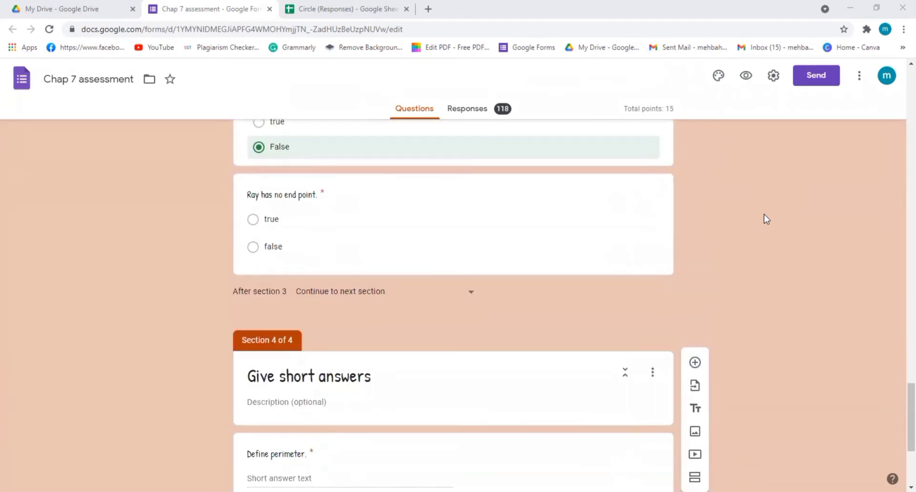
pyautogui.scroll(-2, 766, 219)
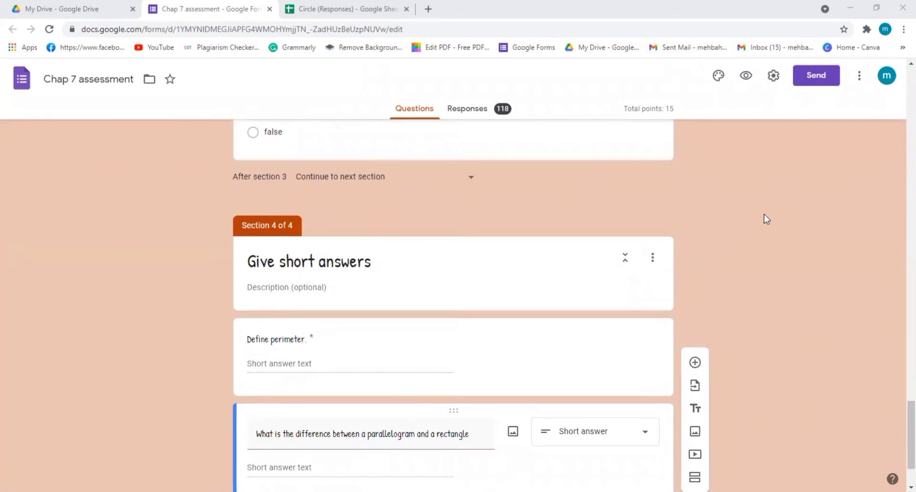
pyautogui.scroll(-2, 763, 214)
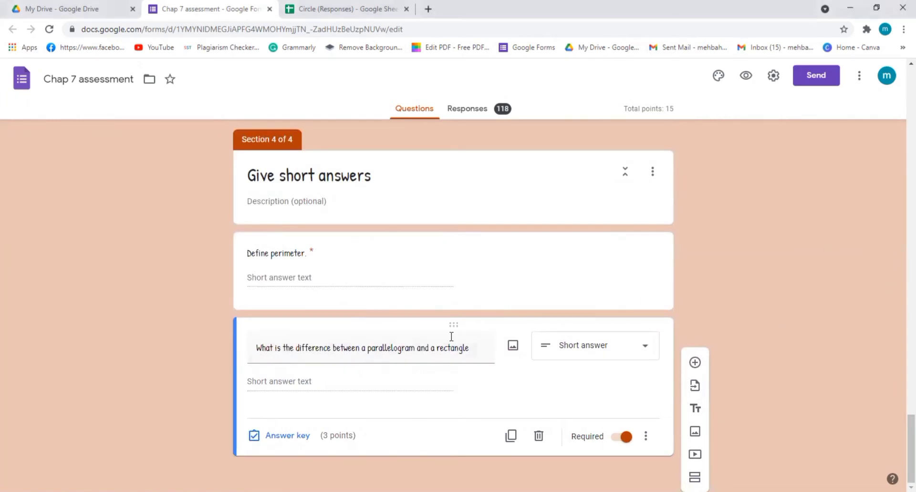
# View the answer key and points of the "Define perimeter." question and close it without changes.
pyautogui.click(409, 277)
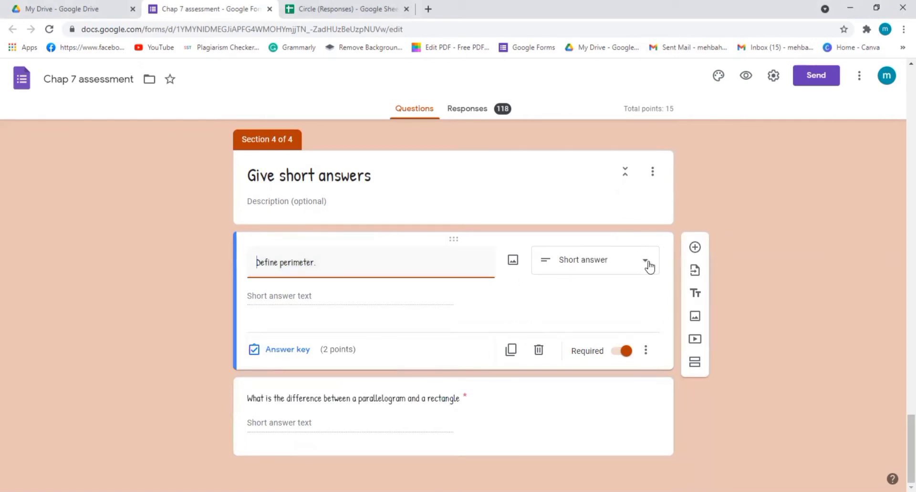
pyautogui.click(285, 353)
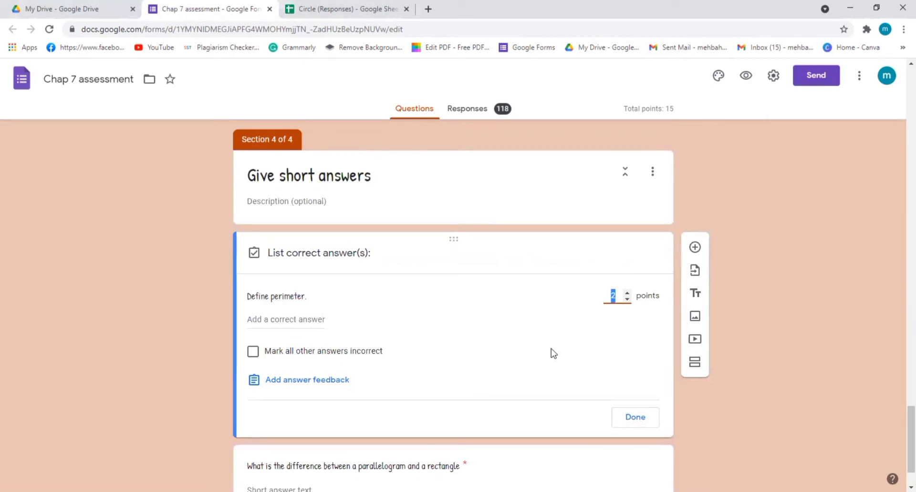
pyautogui.click(752, 332)
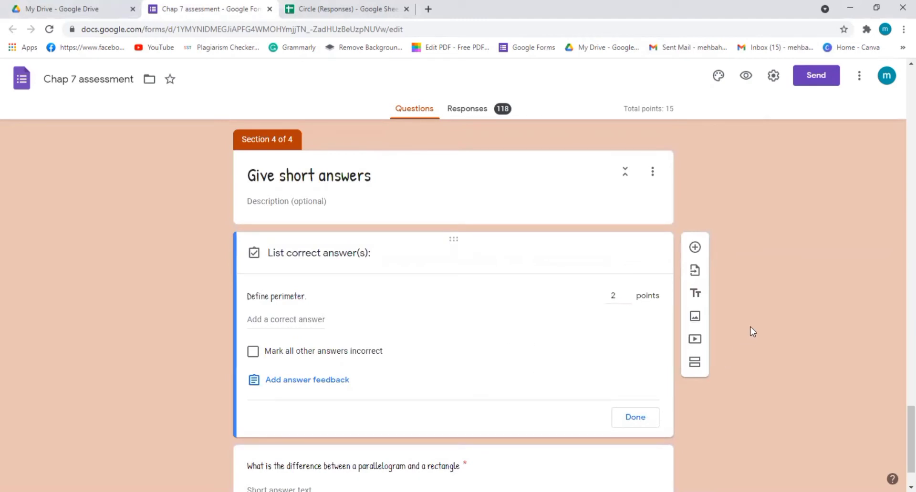
pyautogui.click(633, 416)
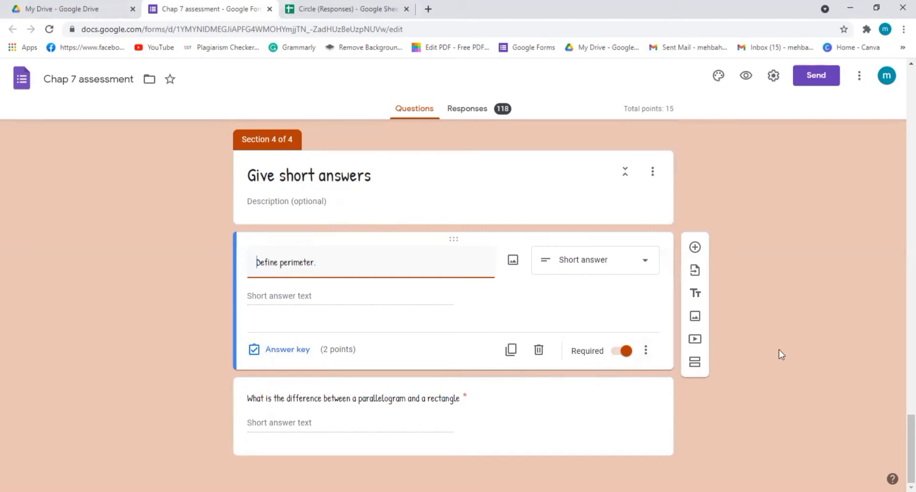
# Review the True / False and multiple-choice questions again, then return to the short-answer section at the end of the form.
pyautogui.scroll(3, 780, 355)
pyautogui.scroll(8, 780, 355)
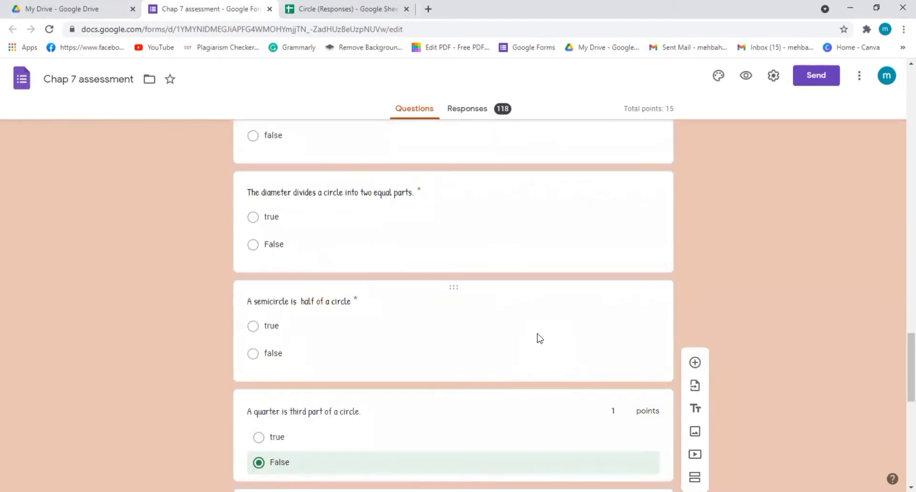
pyautogui.click(537, 333)
pyautogui.scroll(12, 718, 354)
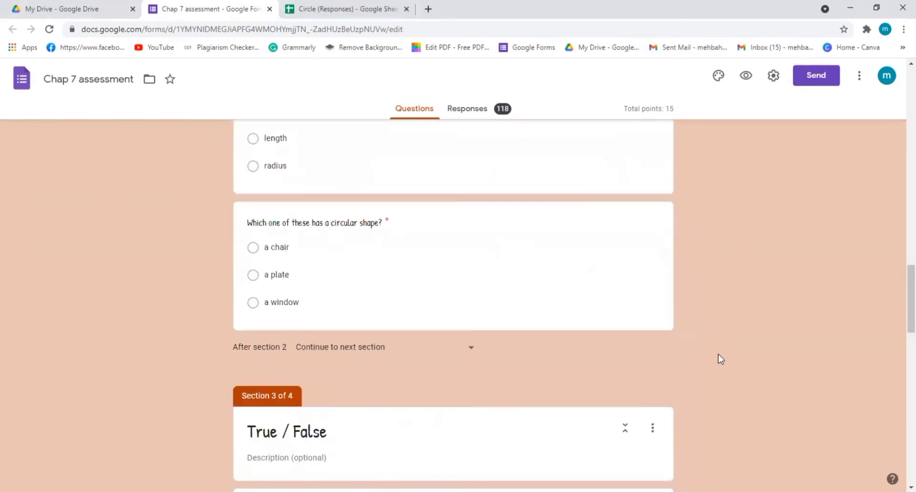
pyautogui.scroll(3, 720, 359)
pyautogui.click(529, 403)
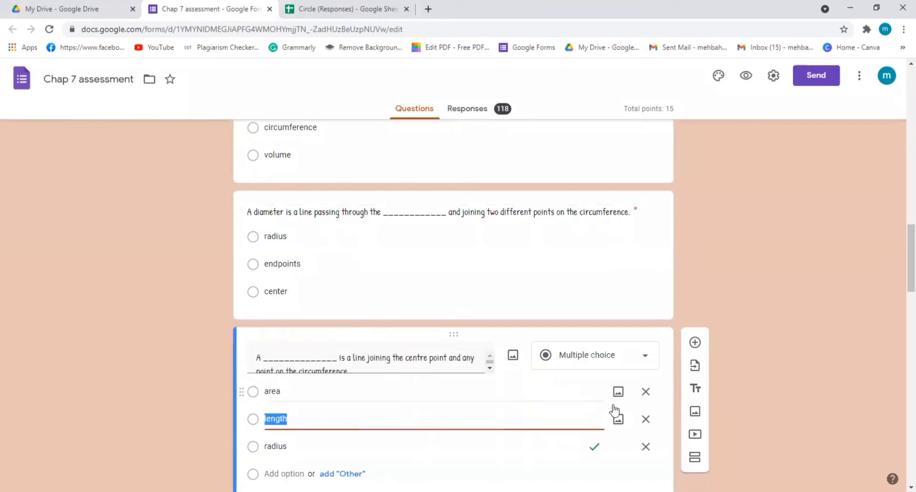
pyautogui.scroll(5, 720, 414)
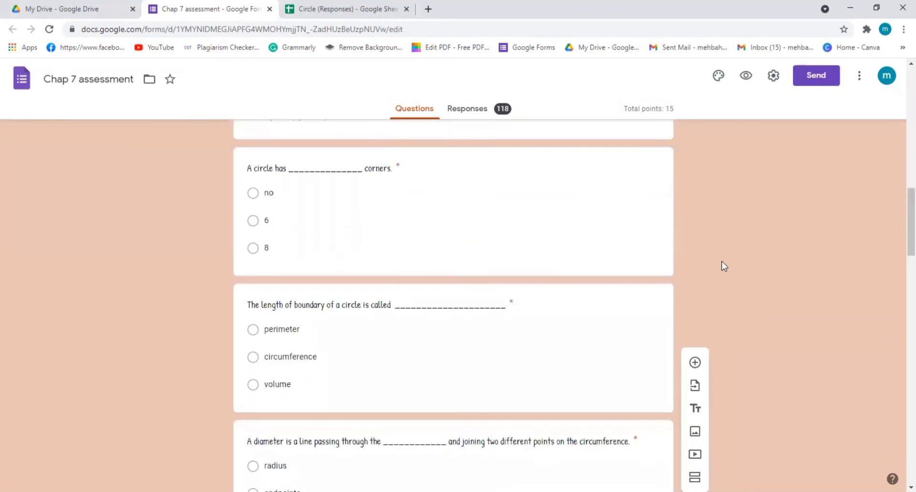
pyautogui.scroll(-12, 724, 266)
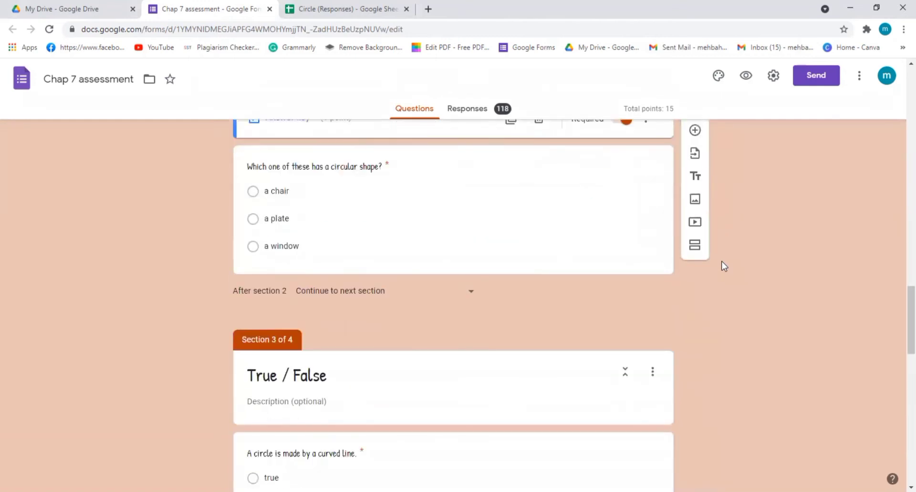
pyautogui.scroll(-15, 724, 266)
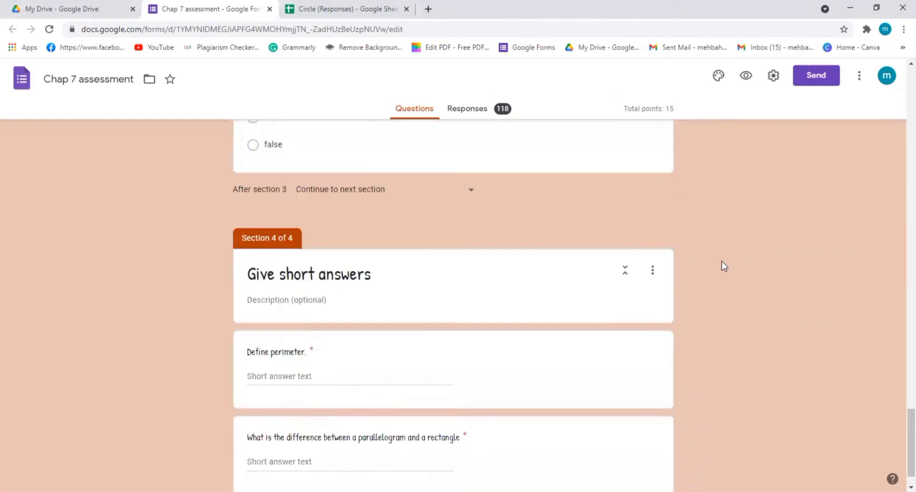
pyautogui.scroll(-1, 724, 266)
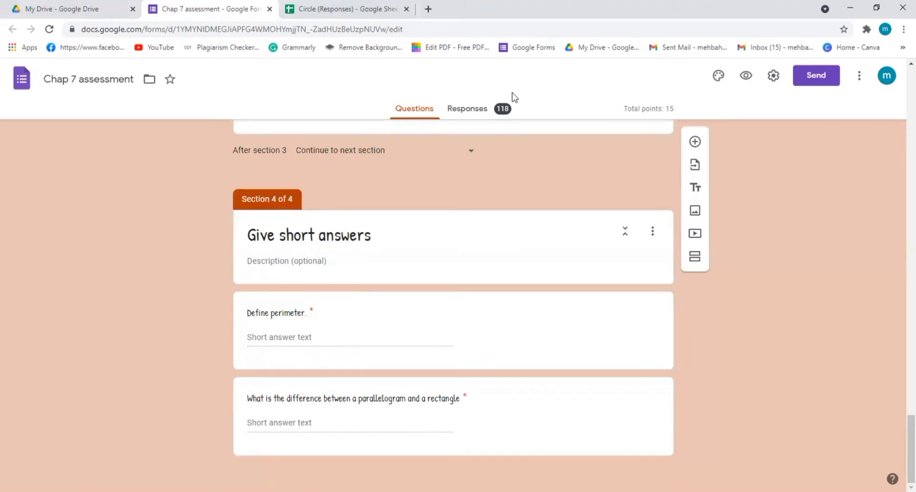
# Open the form's responses and check the summary insights and the question-by-question view.
pyautogui.click(460, 111)
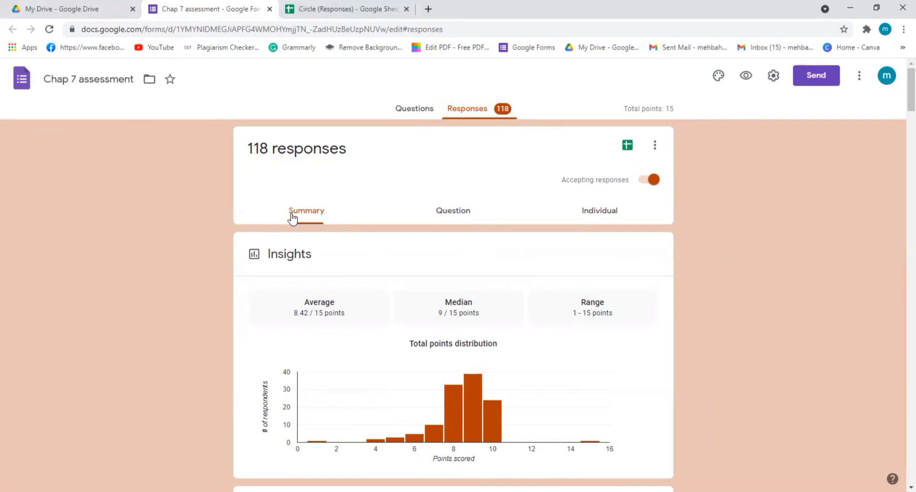
pyautogui.scroll(-5, 506, 284)
pyautogui.scroll(5, 507, 285)
pyautogui.click(448, 215)
# Switch to the individual responses and go to response number 1.
pyautogui.click(602, 217)
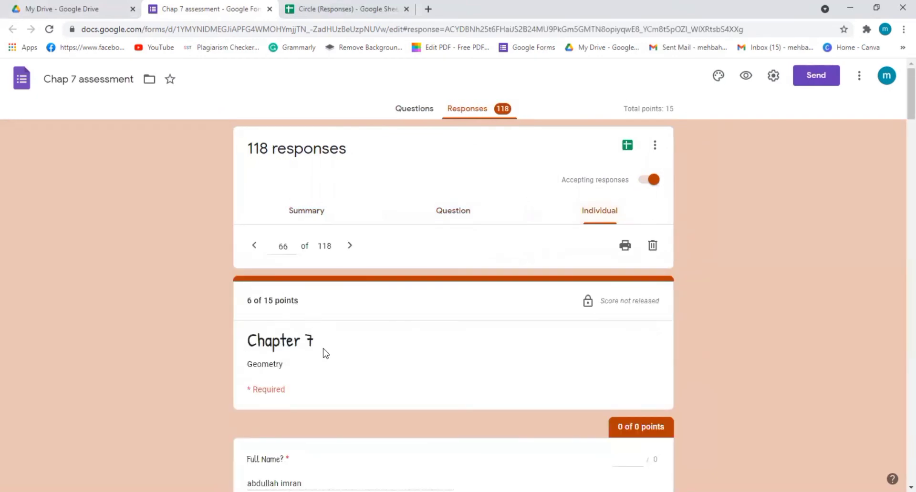
pyautogui.scroll(-3, 324, 352)
pyautogui.scroll(3, 323, 351)
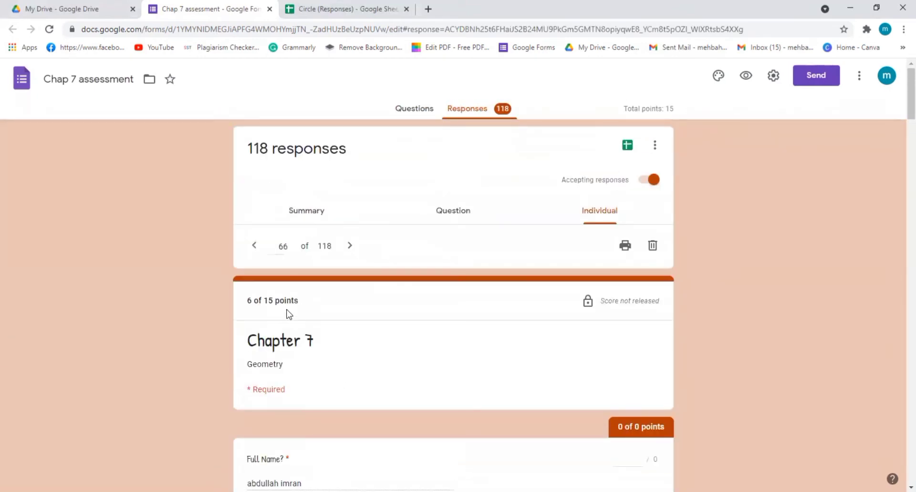
pyautogui.doubleClick(283, 246)
pyautogui.write('1')
pyautogui.press('Return')
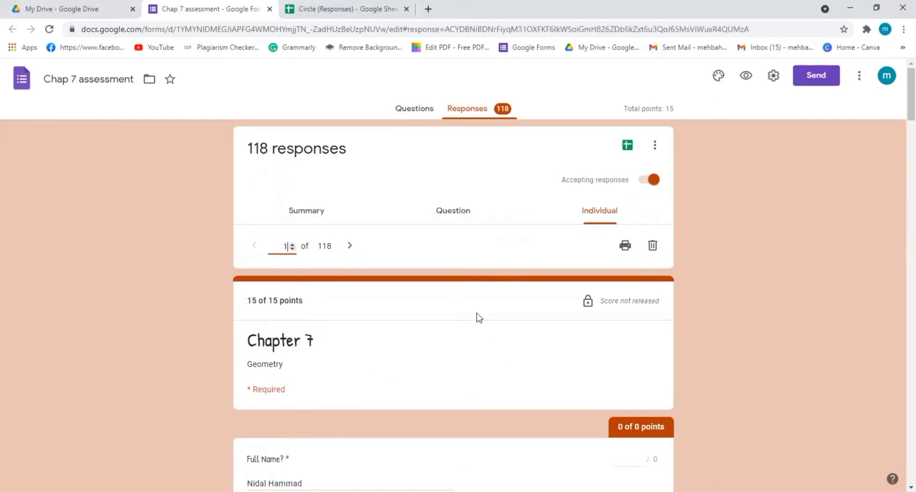
# Examine the first student's response, including the total score, personal details, marked answers and question feedback.
pyautogui.scroll(-10, 475, 318)
pyautogui.scroll(10, 471, 318)
pyautogui.scroll(-10, 509, 401)
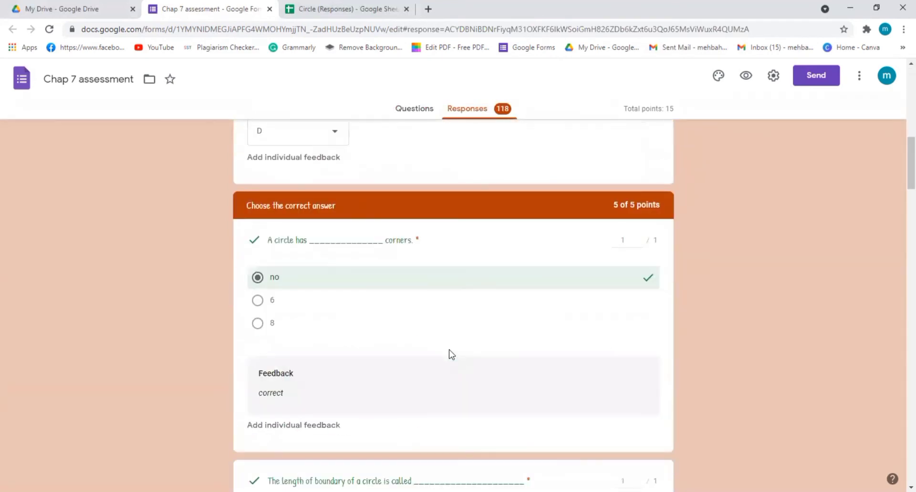
pyautogui.scroll(10, 452, 354)
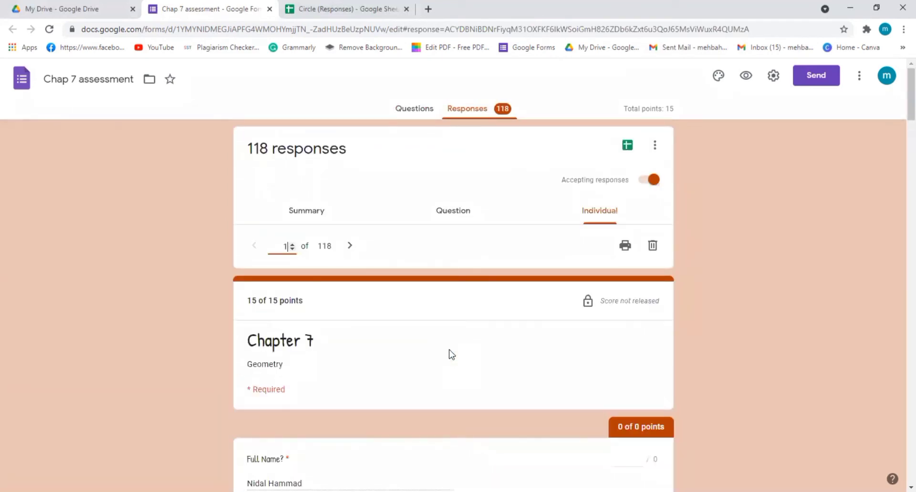
pyautogui.scroll(-12, 451, 355)
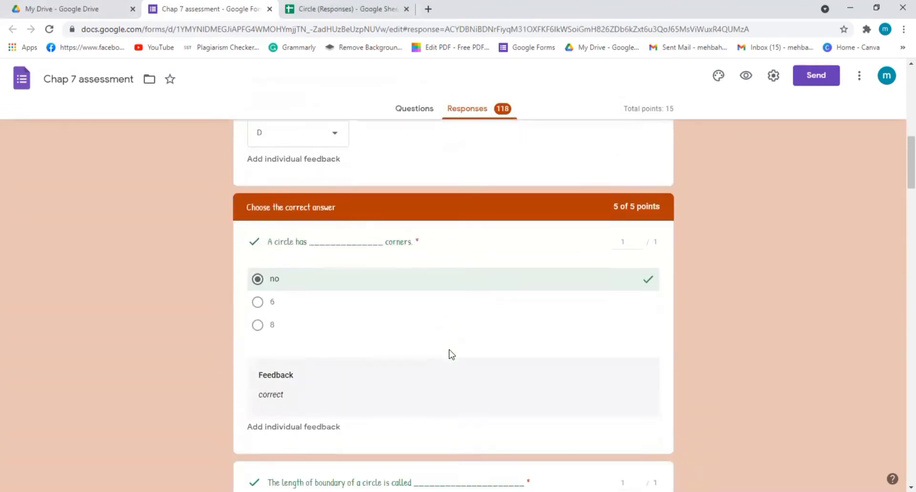
pyautogui.scroll(-3, 449, 353)
pyautogui.scroll(14, 432, 303)
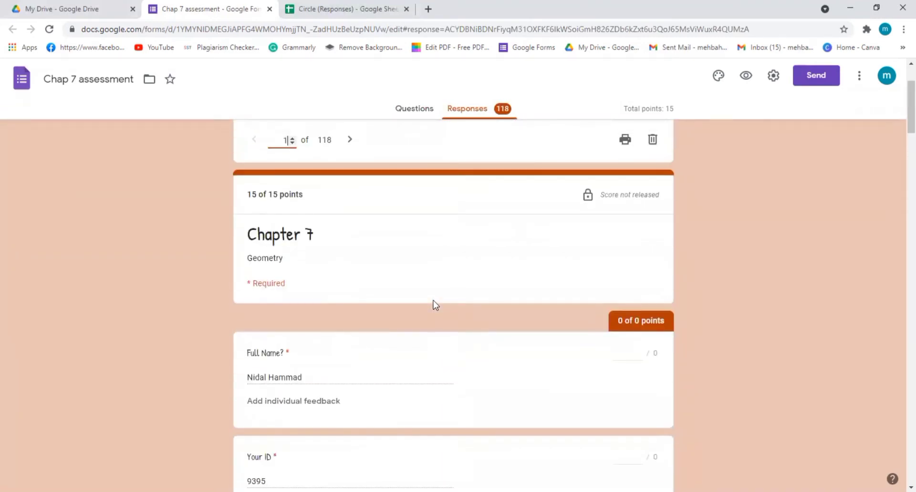
# Examine the first response's marked answers and section scores, from the student details through multiple choice and True / False to the short answers.
pyautogui.scroll(-5, 436, 305)
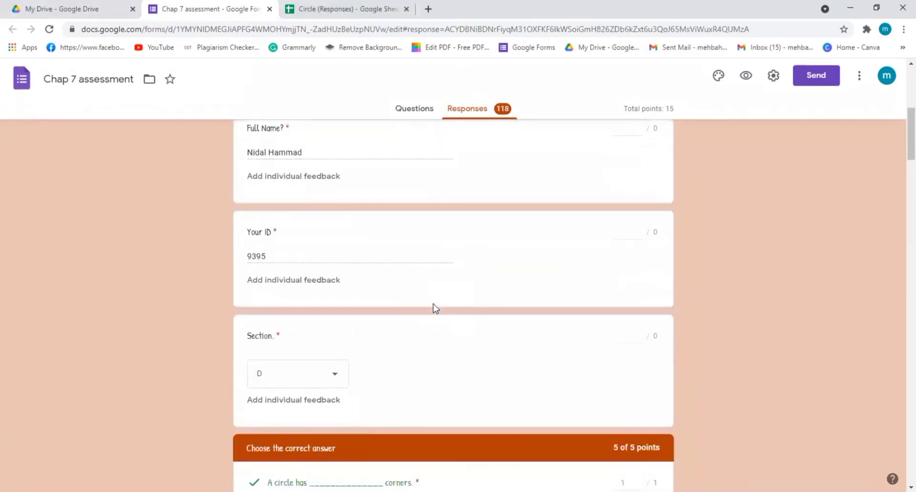
pyautogui.scroll(-5, 435, 308)
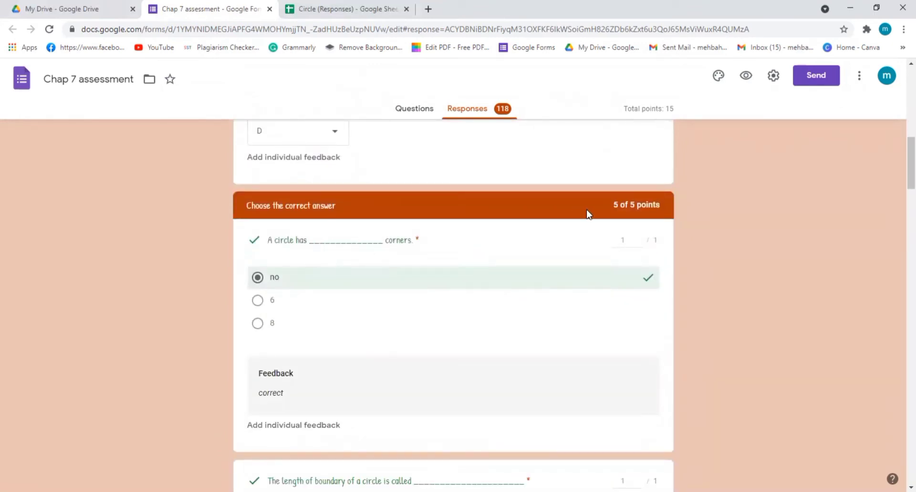
pyautogui.scroll(-2, 632, 223)
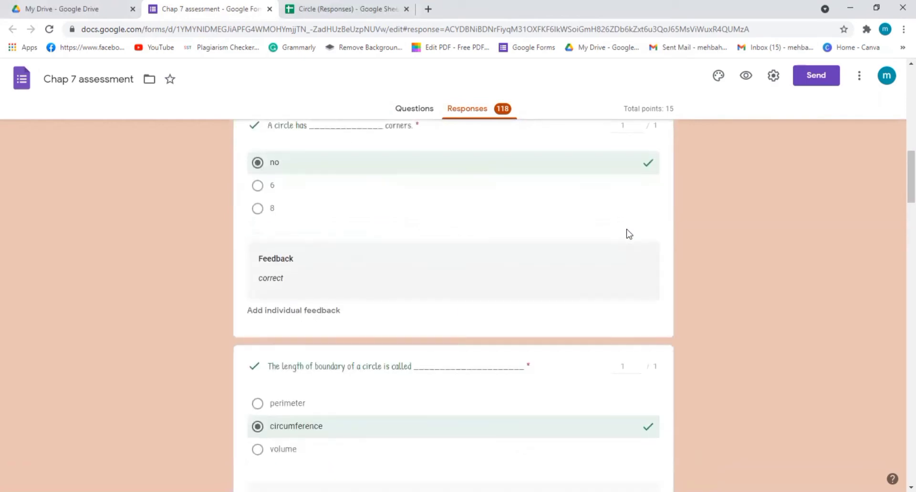
pyautogui.scroll(2, 628, 232)
pyautogui.scroll(-1, 628, 234)
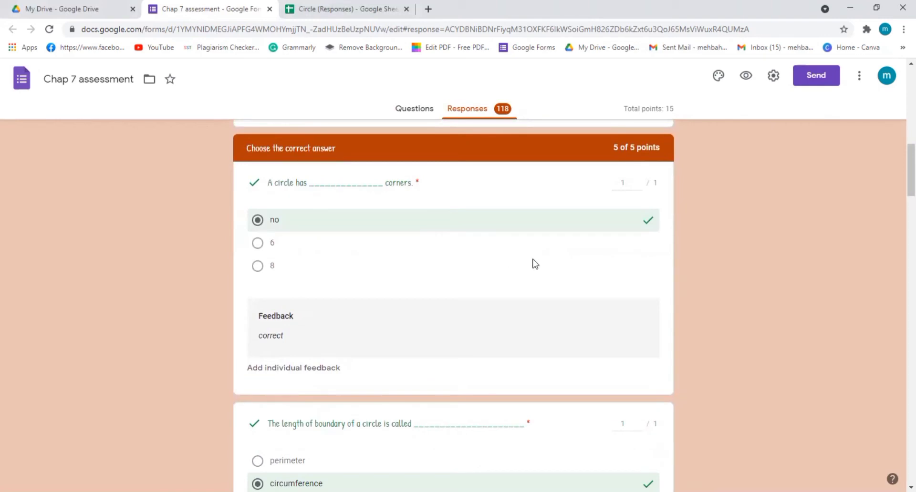
pyautogui.scroll(-12, 554, 263)
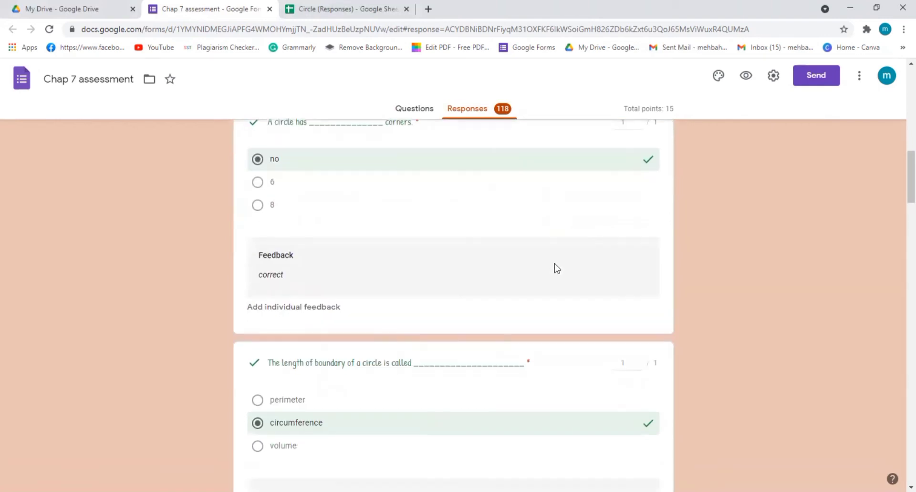
pyautogui.scroll(-12, 554, 264)
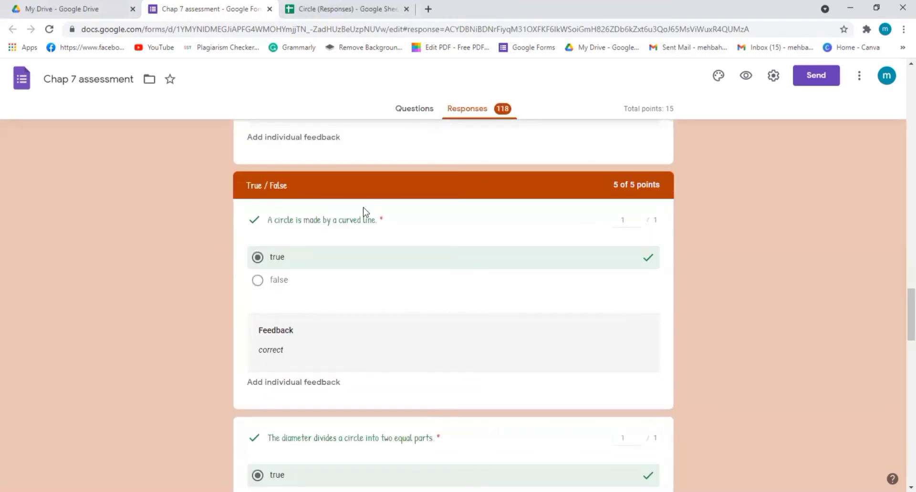
pyautogui.scroll(-4, 511, 233)
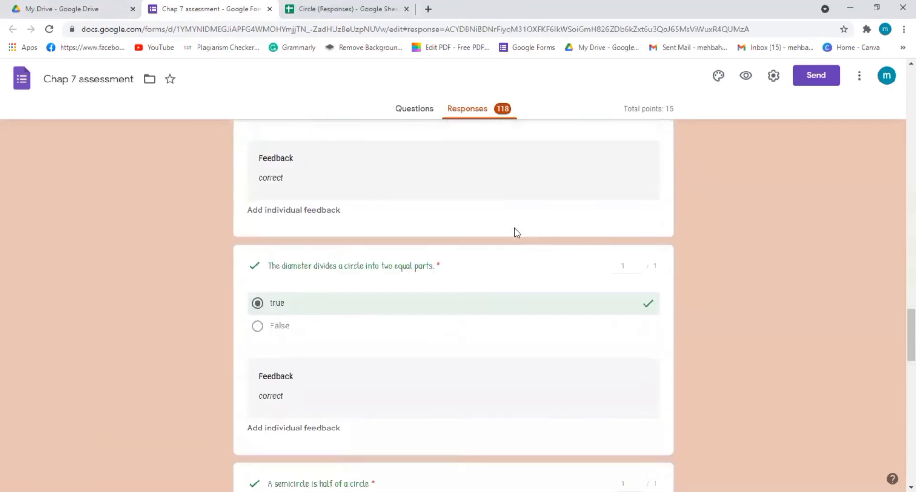
pyautogui.scroll(4, 549, 215)
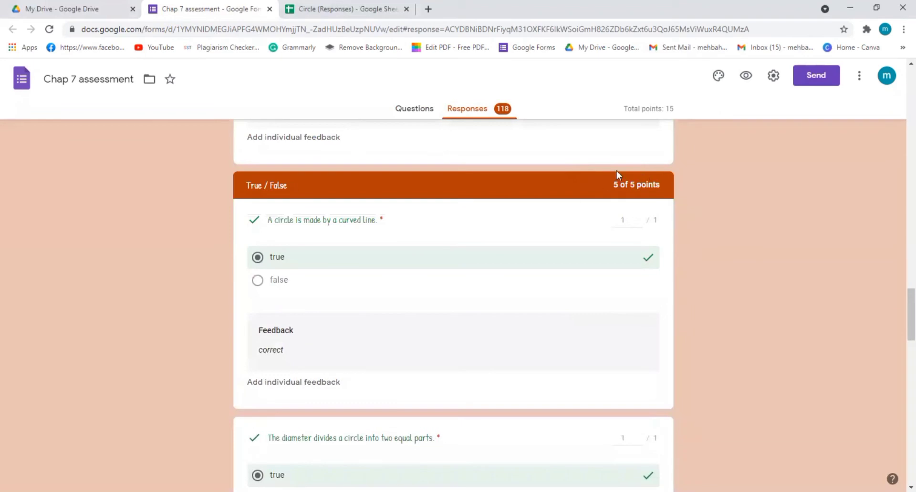
pyautogui.scroll(-10, 619, 237)
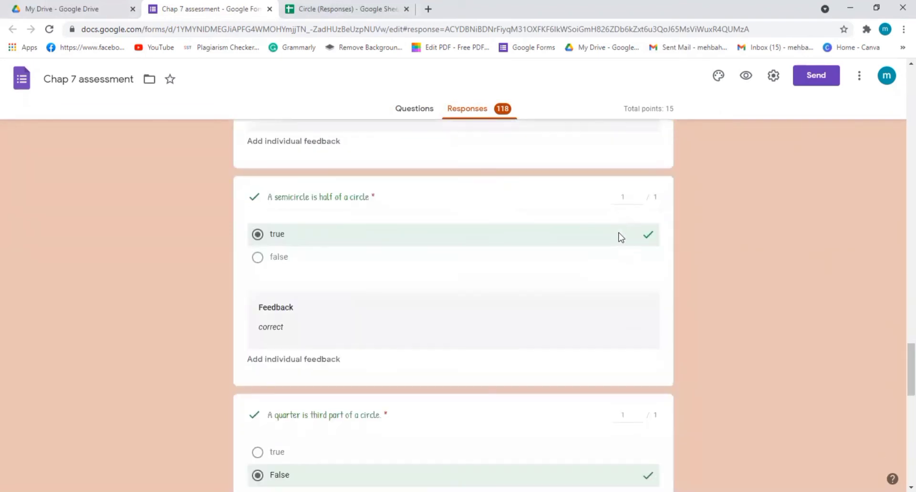
pyautogui.scroll(-12, 620, 237)
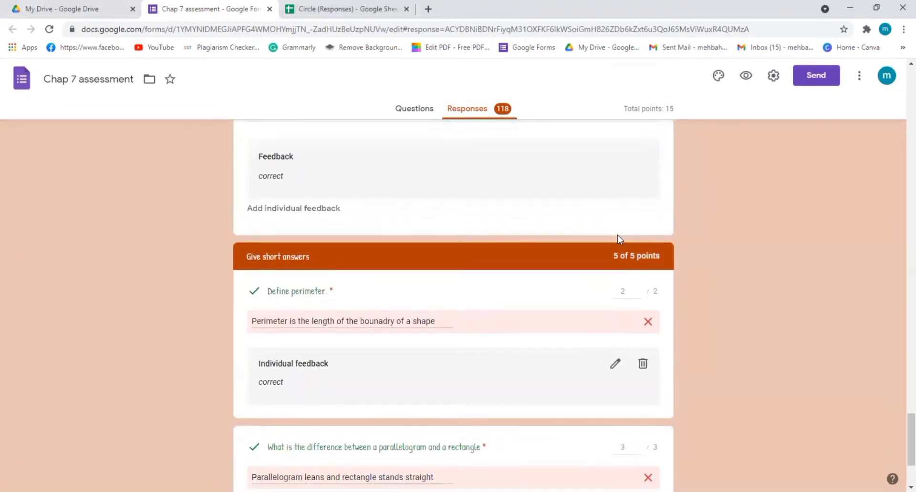
pyautogui.scroll(-1, 618, 235)
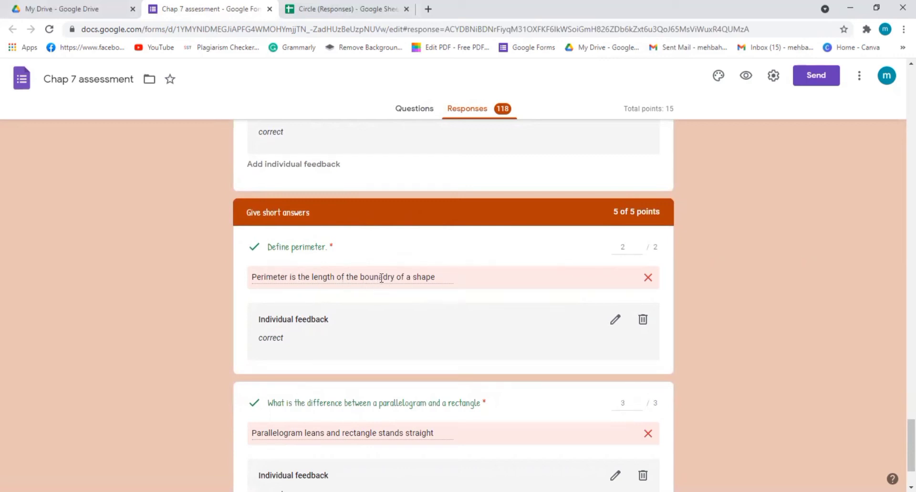
# Set the score of the first response's "Define perimeter." answer to 2 points and save the pending edits.
pyautogui.moveTo(360, 277); pyautogui.dragTo(394, 276)
pyautogui.click(623, 247)
pyautogui.click(638, 249)
pyautogui.click(638, 245)
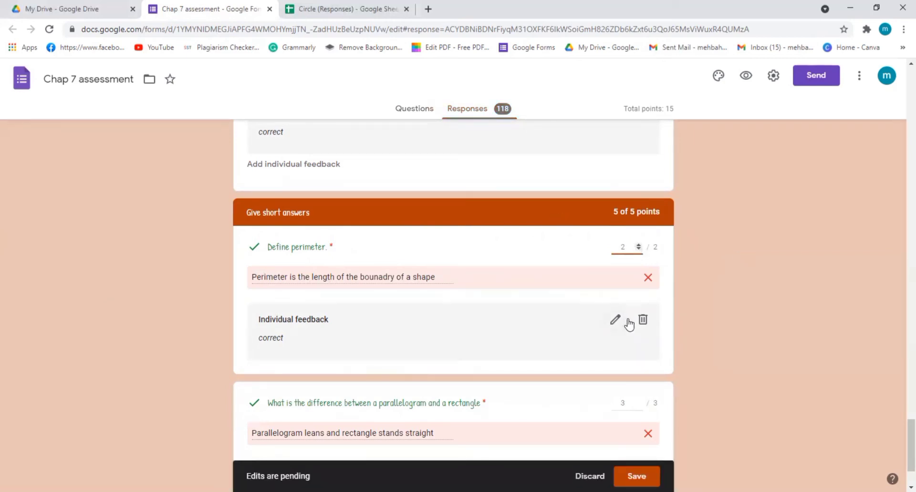
pyautogui.scroll(-2, 626, 321)
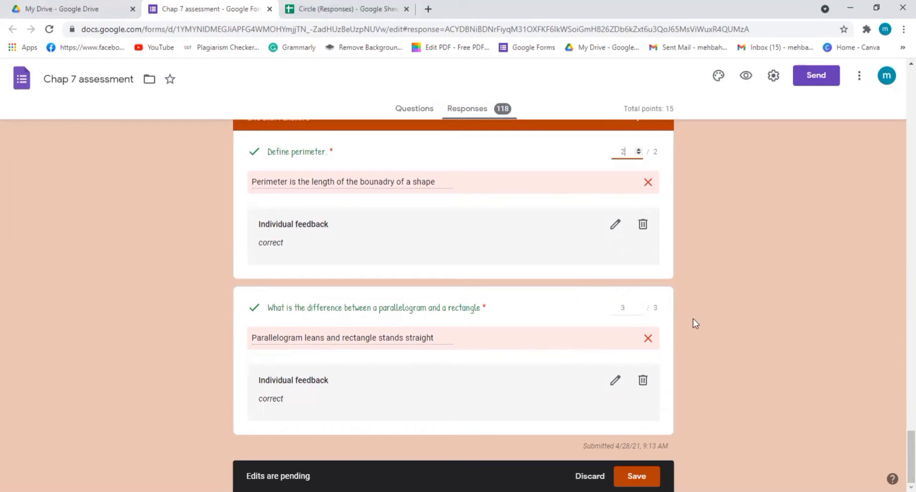
pyautogui.click(649, 475)
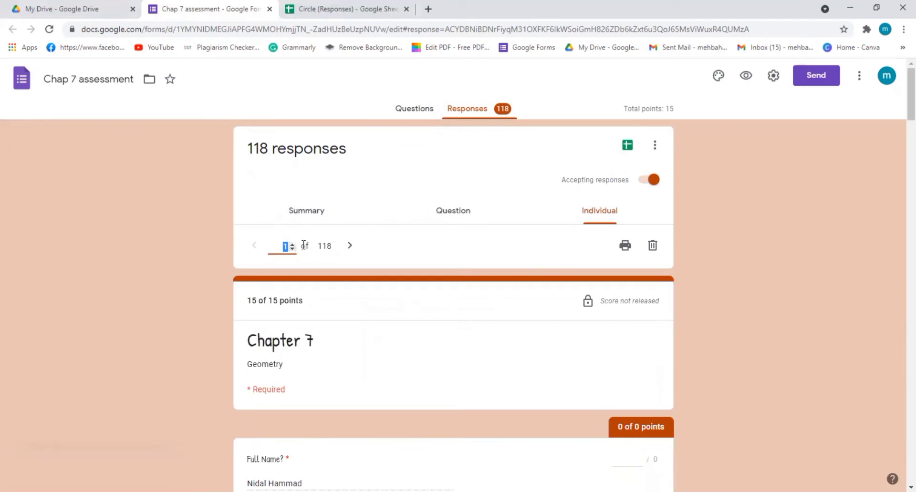
# Go to the second response and examine its total score, student details, section scores and marked answers down to the short answers.
pyautogui.click(349, 246)
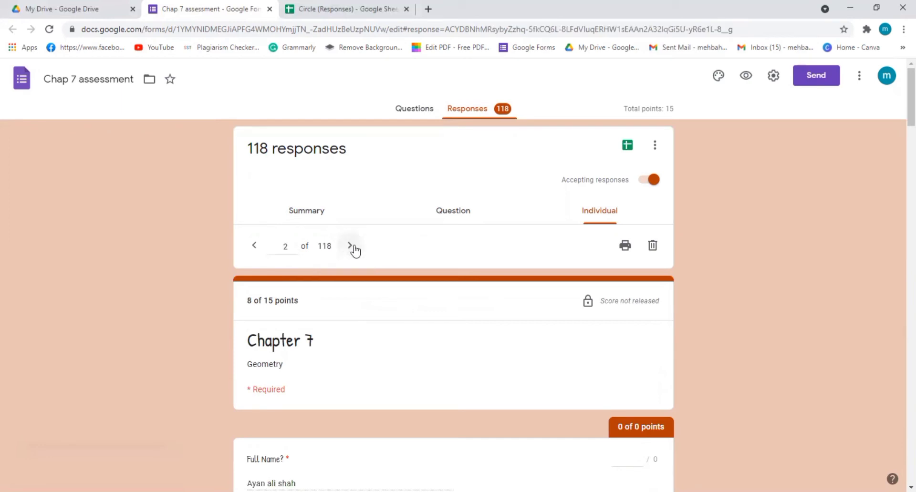
pyautogui.scroll(-3, 344, 301)
pyautogui.scroll(-4, 346, 301)
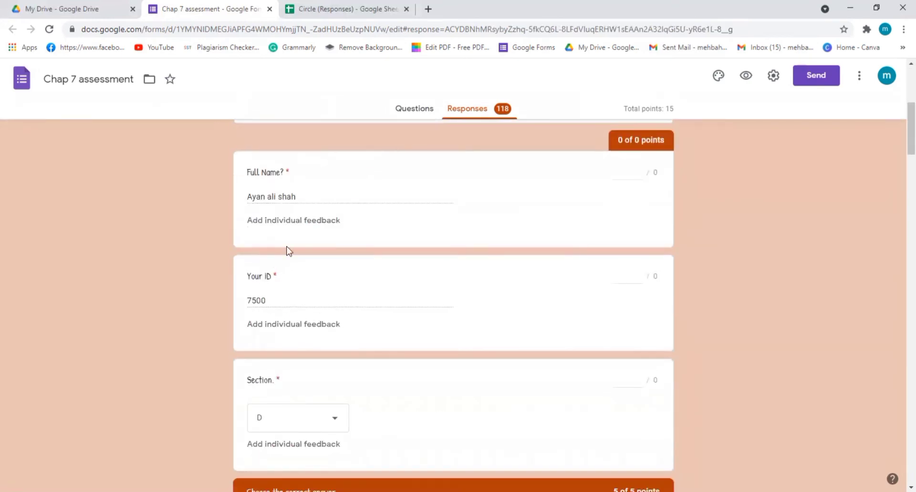
pyautogui.scroll(-10, 295, 313)
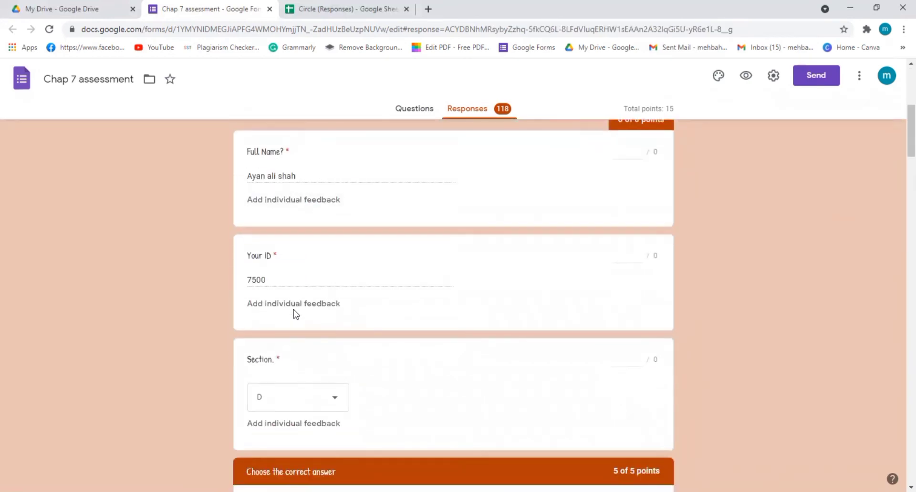
pyautogui.scroll(-17, 294, 313)
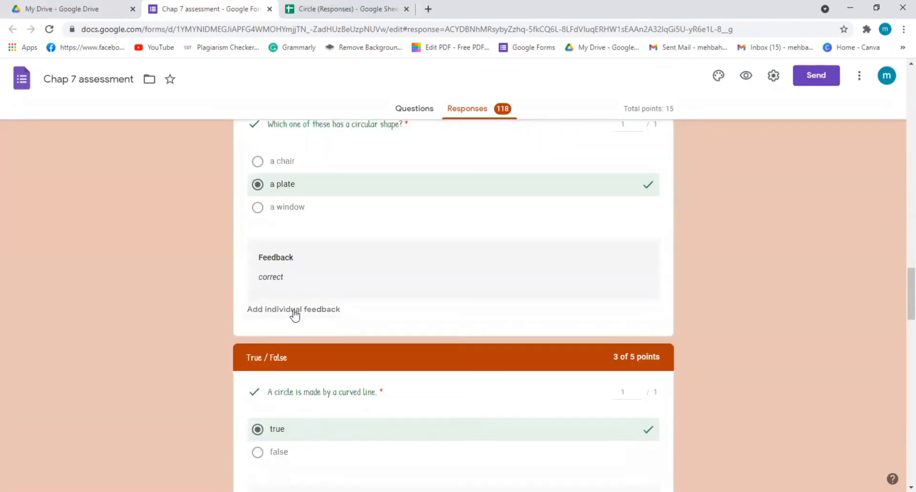
pyautogui.scroll(-4, 293, 312)
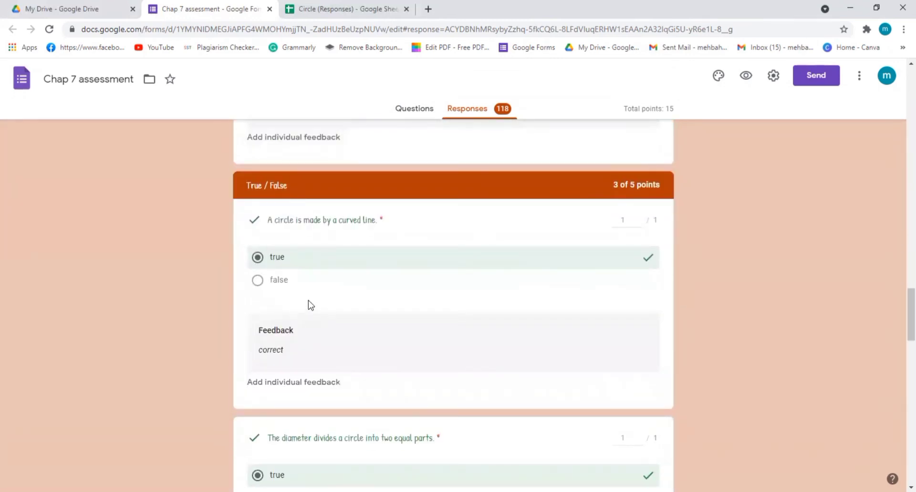
pyautogui.scroll(-1, 389, 269)
pyautogui.scroll(1, 392, 265)
pyautogui.scroll(-7, 630, 268)
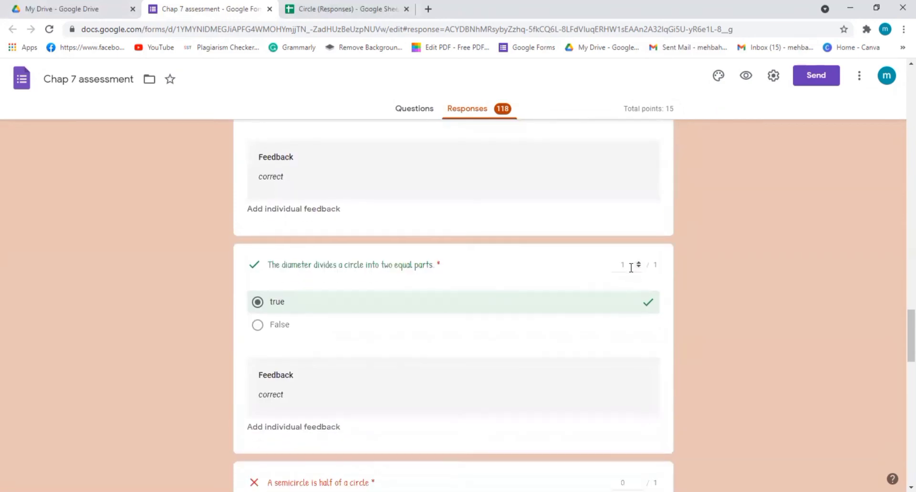
pyautogui.scroll(-8, 631, 267)
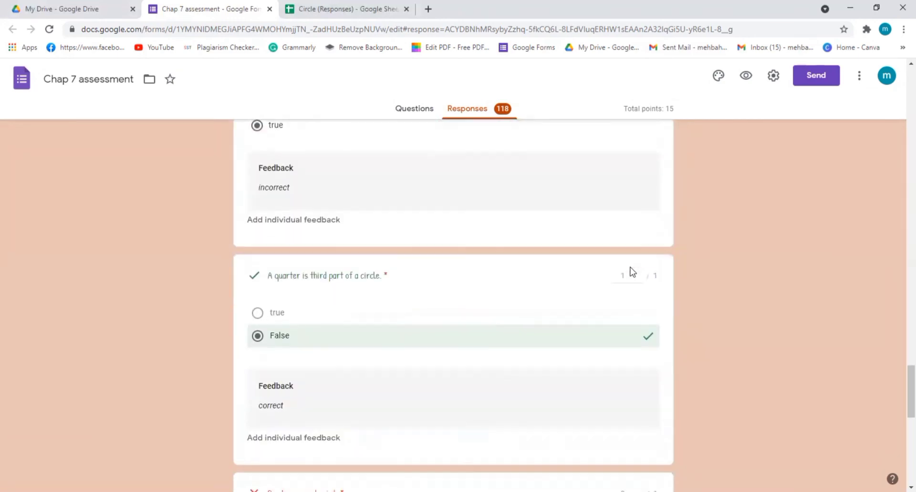
pyautogui.scroll(-3, 631, 272)
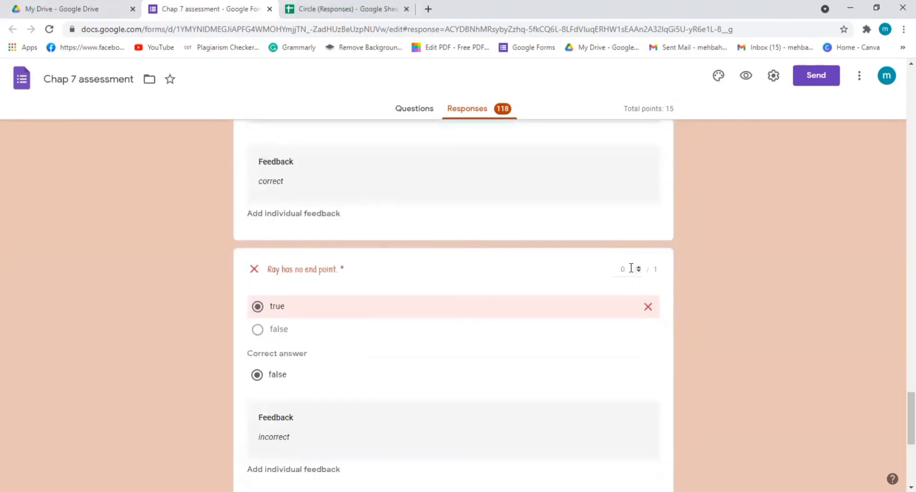
pyautogui.scroll(-6, 631, 267)
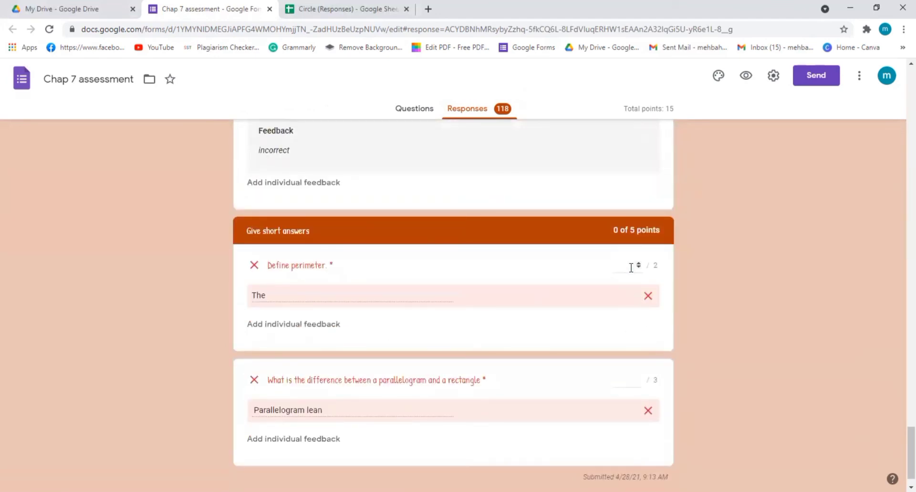
pyautogui.scroll(-1, 630, 268)
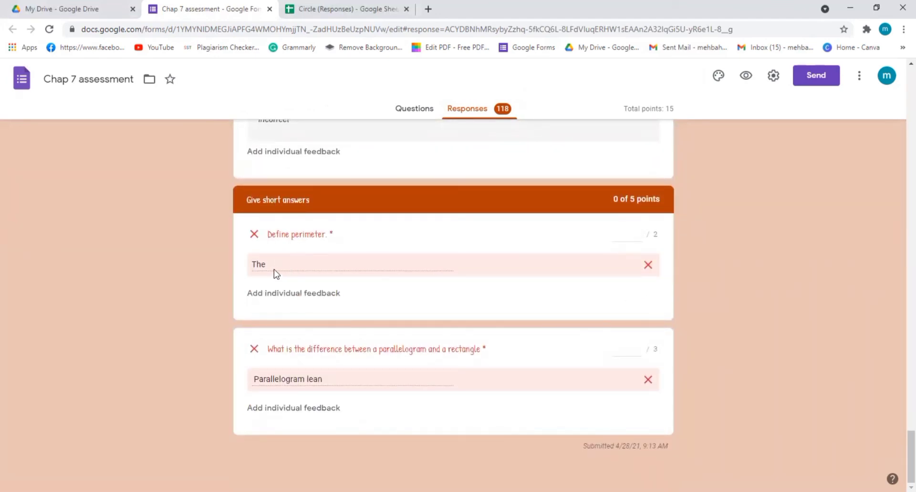
# Give 0 points for "Define perimeter." and 1 point for the parallelogram and rectangle question, and check the response's total score.
pyautogui.click(635, 235)
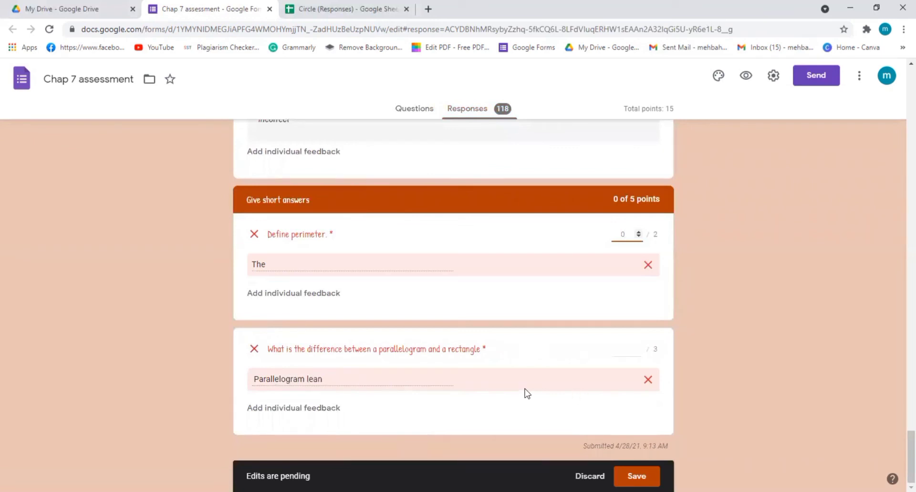
pyautogui.click(638, 348)
pyautogui.scroll(10, 629, 369)
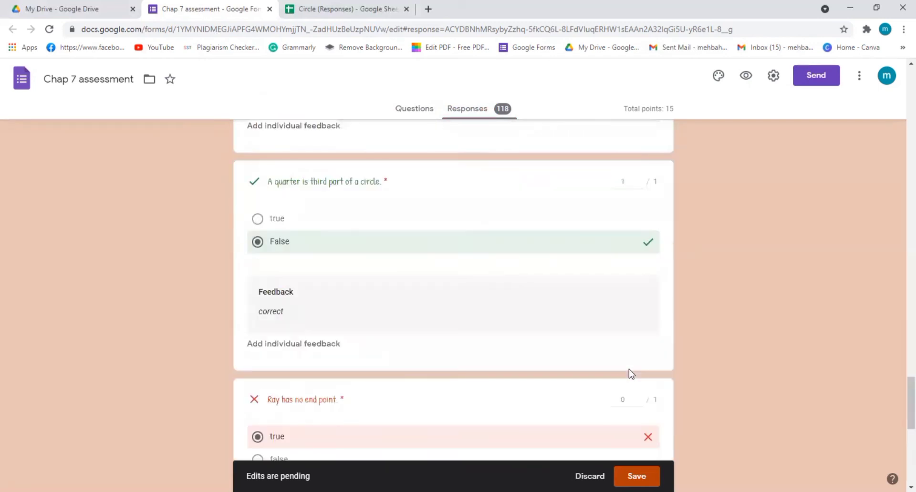
pyautogui.scroll(15, 630, 374)
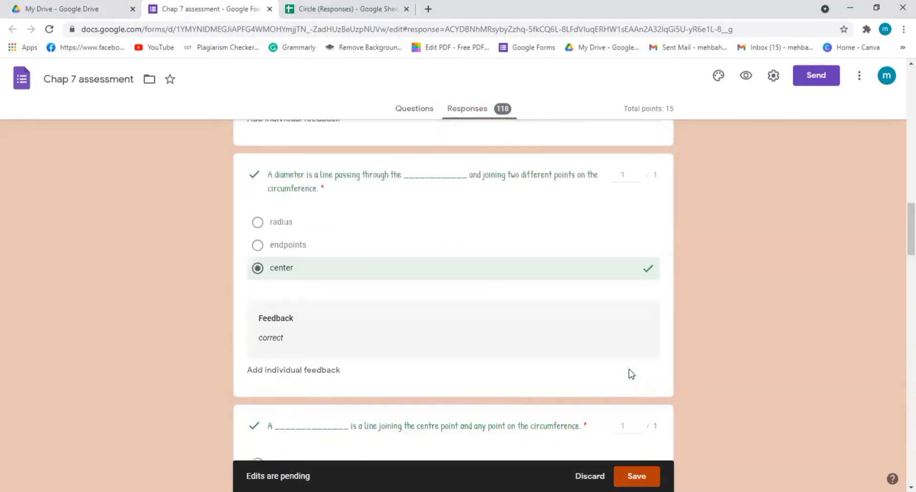
pyautogui.scroll(15, 630, 374)
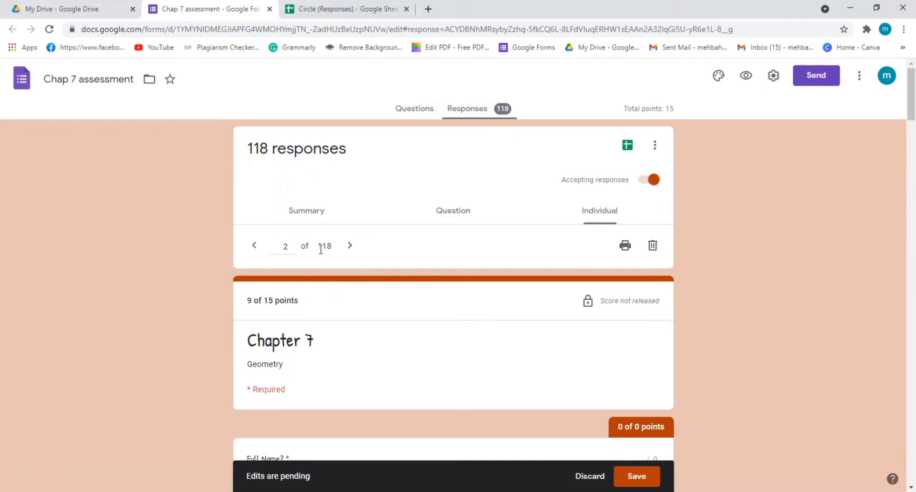
# Try to go to response number 61, but stay on the page with the unsaved edits.
pyautogui.doubleClick(282, 248)
pyautogui.press('Return')
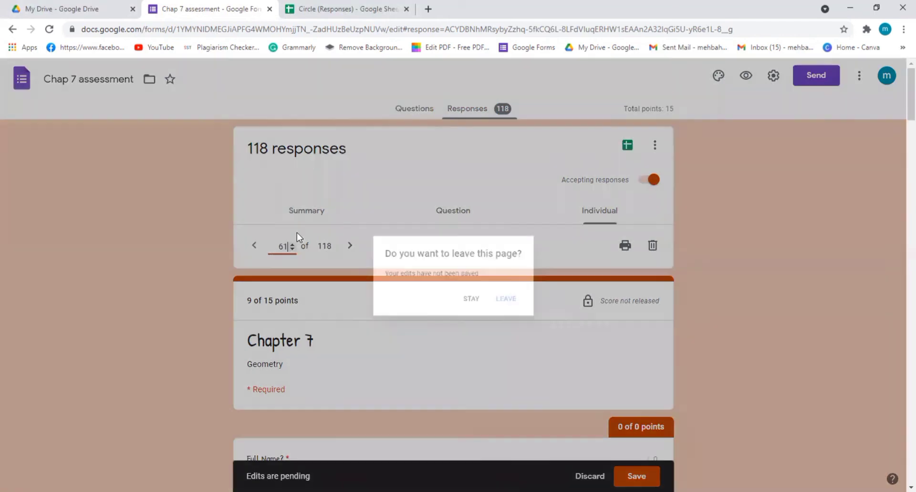
pyautogui.click(469, 303)
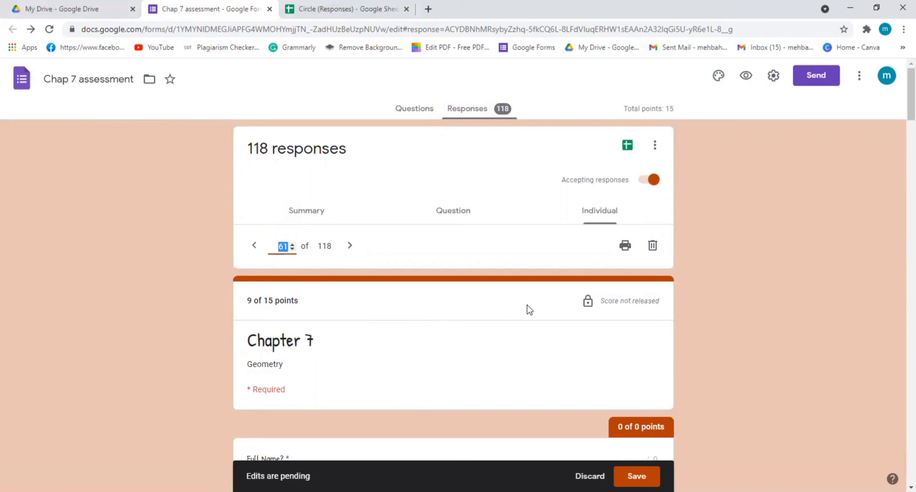
# Examine the response's marked answers and section scores, from the multiple-choice questions through True / False to the short answers.
pyautogui.scroll(-6, 529, 309)
pyautogui.scroll(-15, 529, 309)
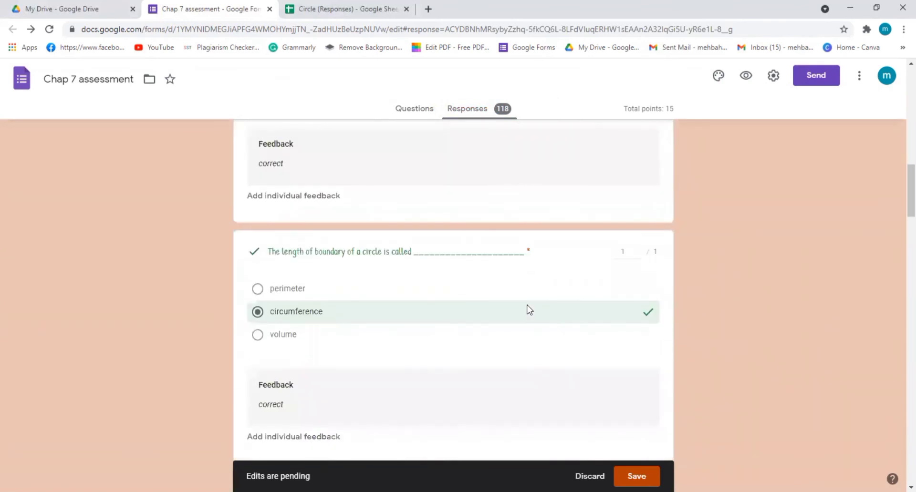
pyautogui.scroll(-20, 529, 309)
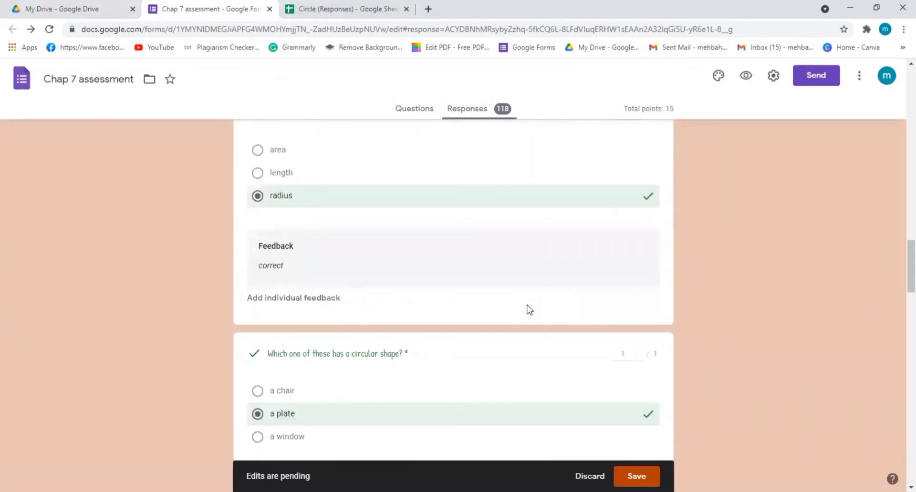
pyautogui.scroll(-20, 529, 309)
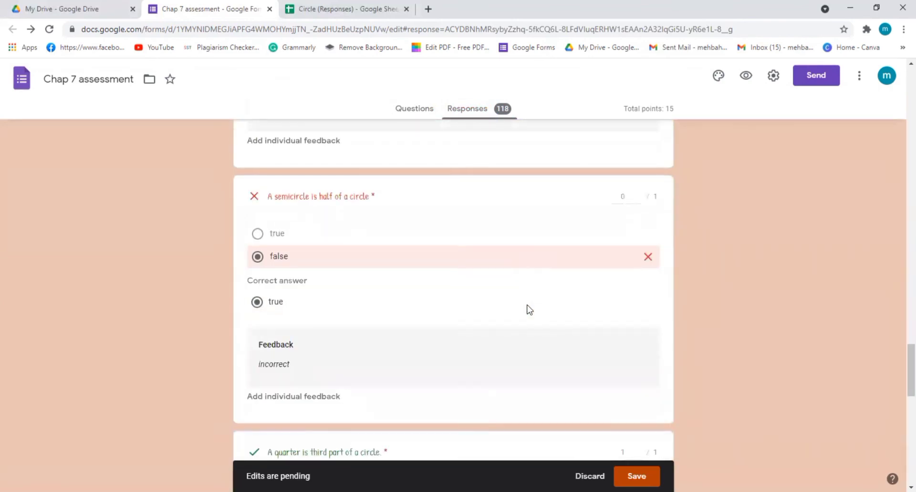
pyautogui.scroll(-3, 529, 310)
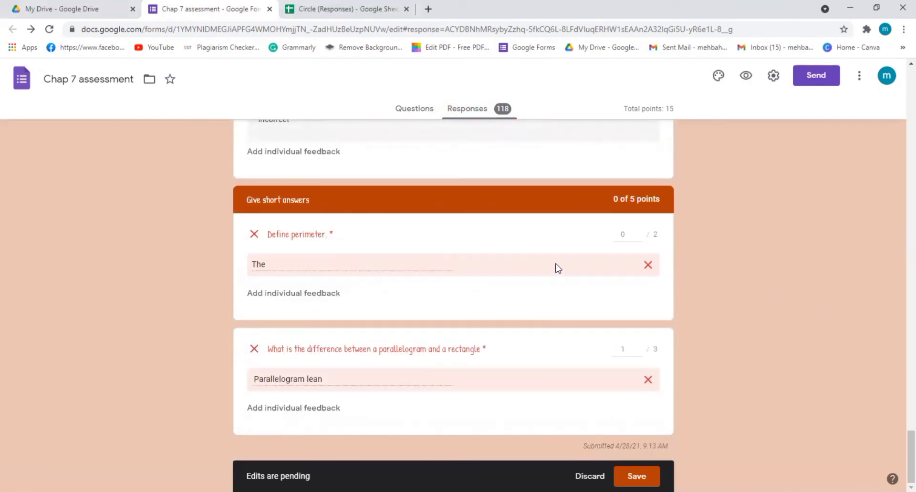
pyautogui.scroll(15, 558, 268)
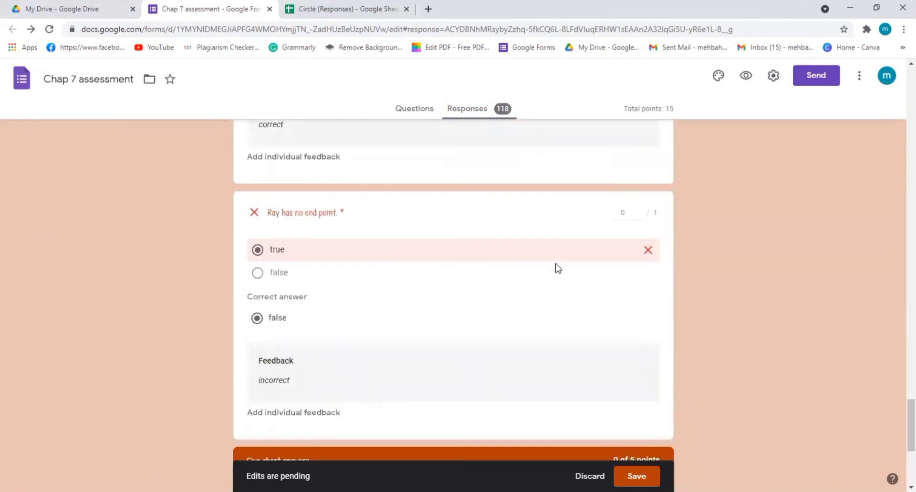
pyautogui.scroll(10, 558, 268)
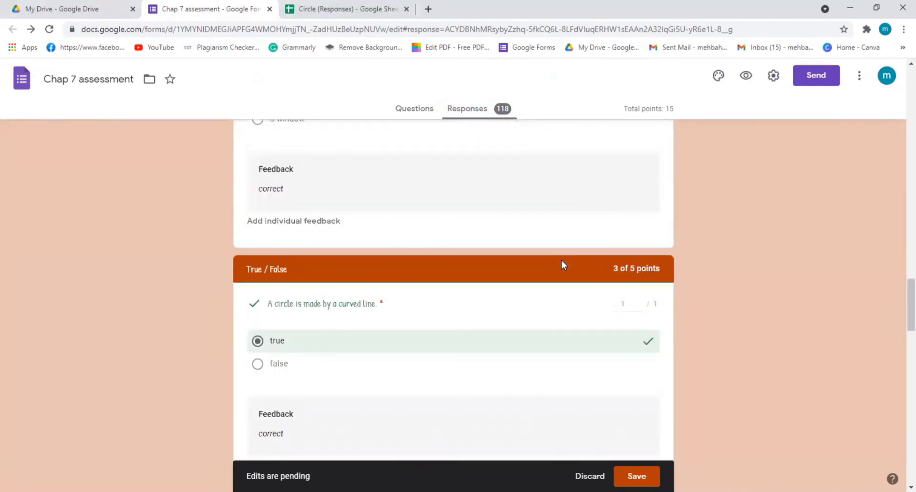
pyautogui.scroll(5, 561, 260)
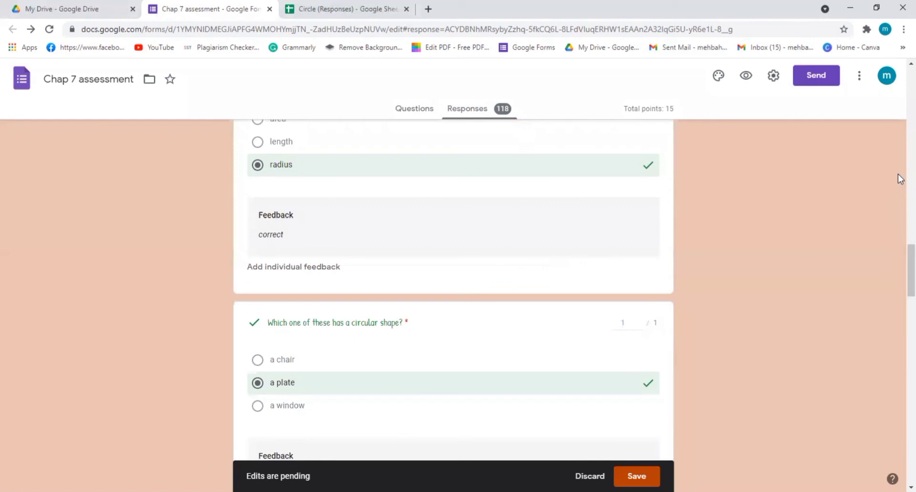
pyautogui.scroll(15, 651, 299)
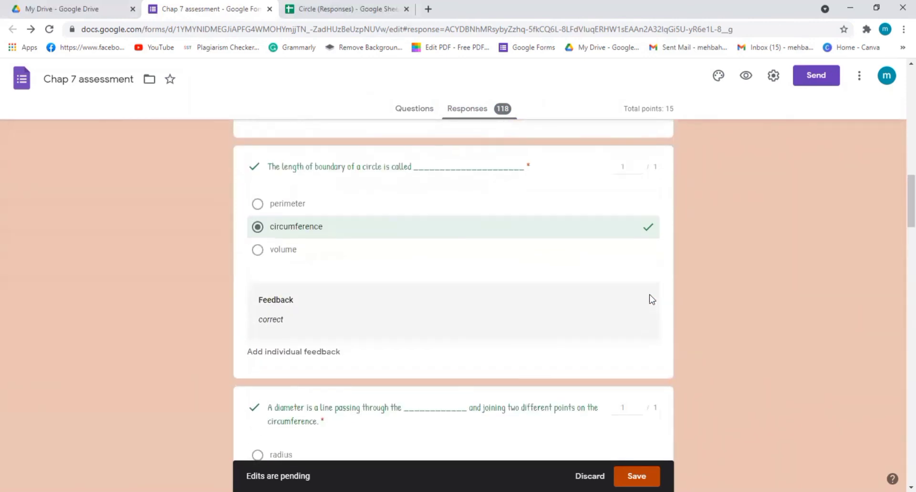
# View the quiz responses in the linked Google Sheets spreadsheet, and return to the Chap 7 assessment form.
pyautogui.scroll(5, 651, 299)
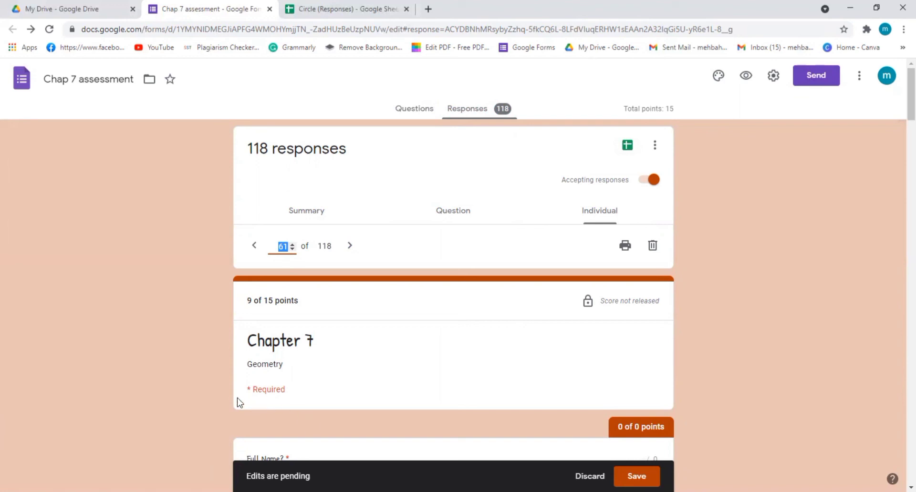
pyautogui.click(627, 145)
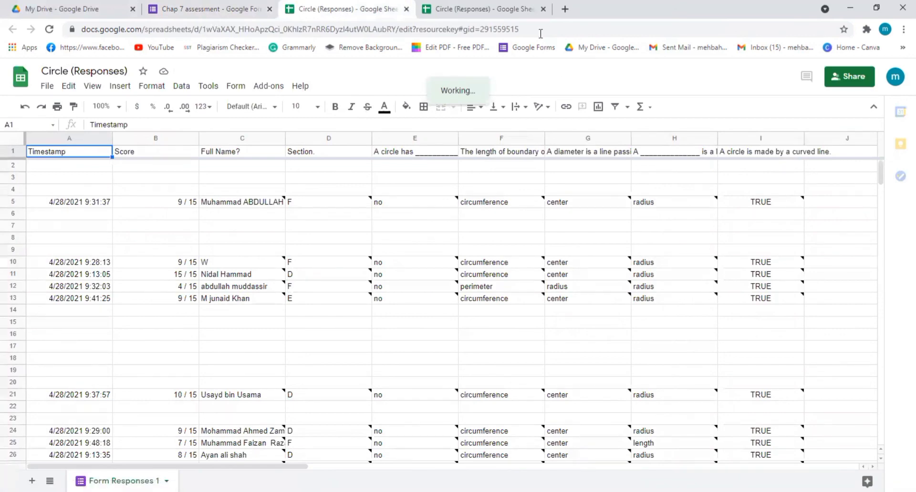
pyautogui.click(205, 11)
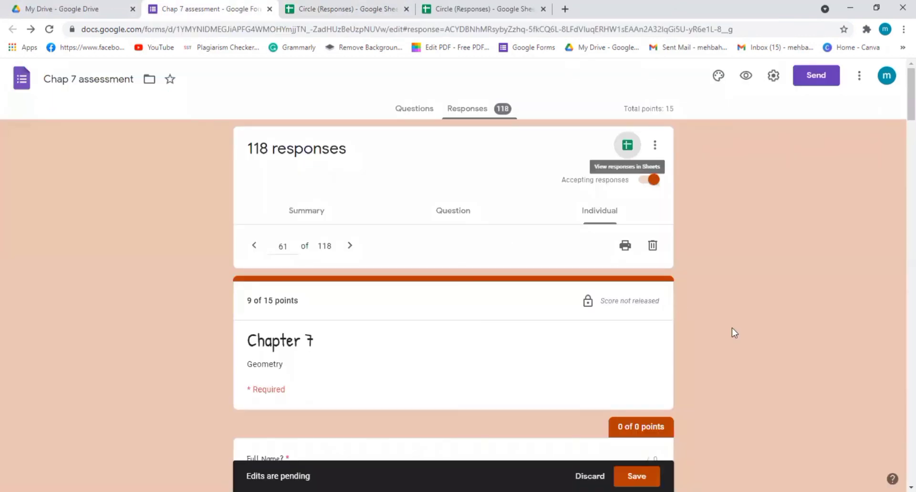